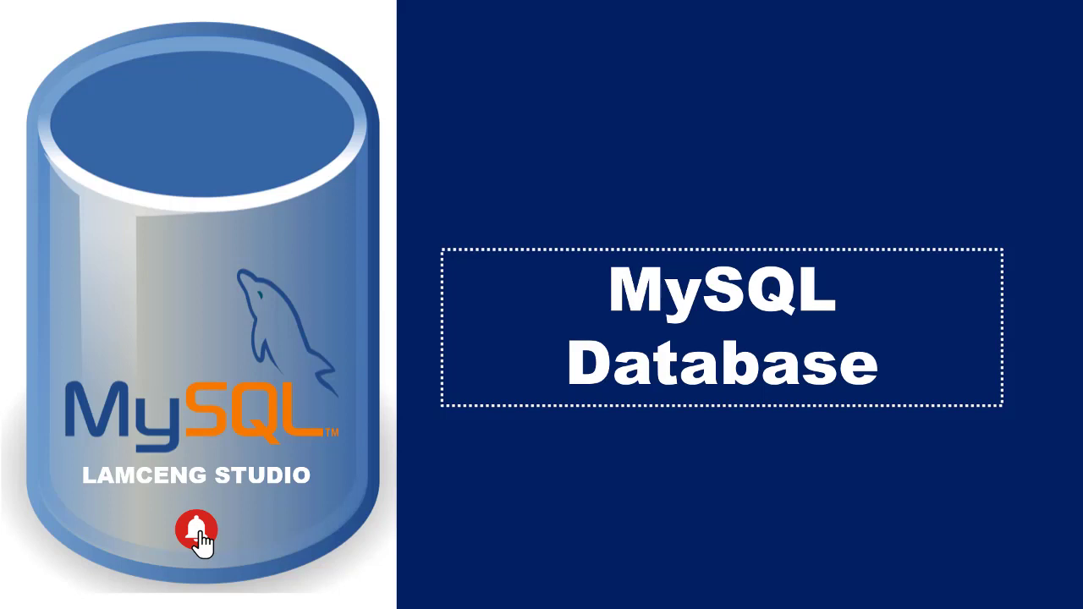
- Advance the slideshow from the MySQL Database title slide to the Unique Constraints Topics slide
{"action": "right_click", "coordinate": [305, 2]}
{"action": "left_click", "coordinate": [360, 9]}
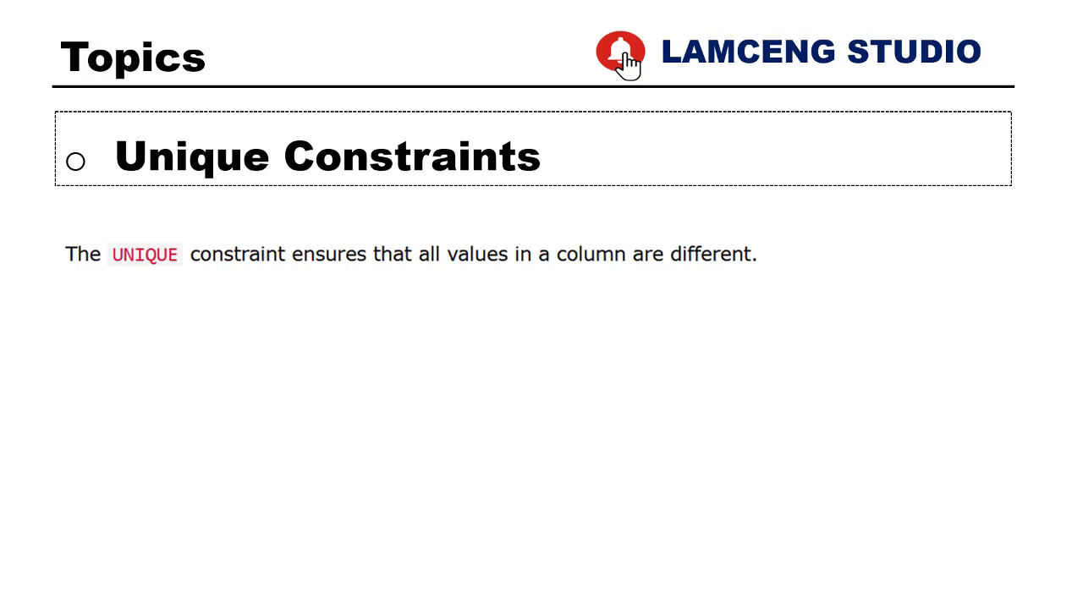
- Step through the slideshow to the CREATE TABLE and ALTER TABLE UNIQUE example slides
{"action": "right_click", "coordinate": [652, 298]}
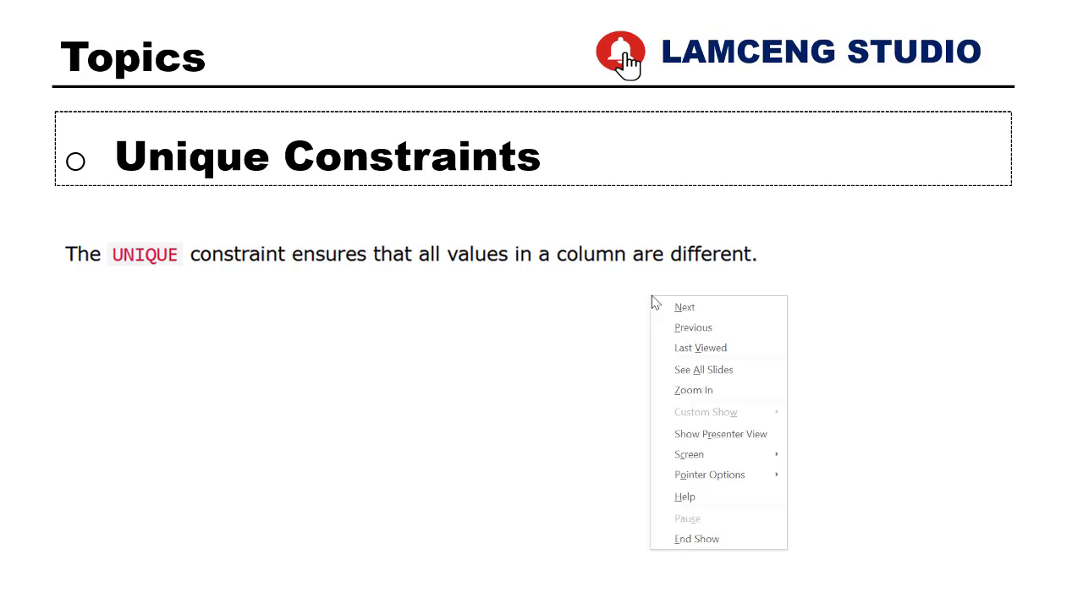
{"action": "left_click", "coordinate": [699, 307]}
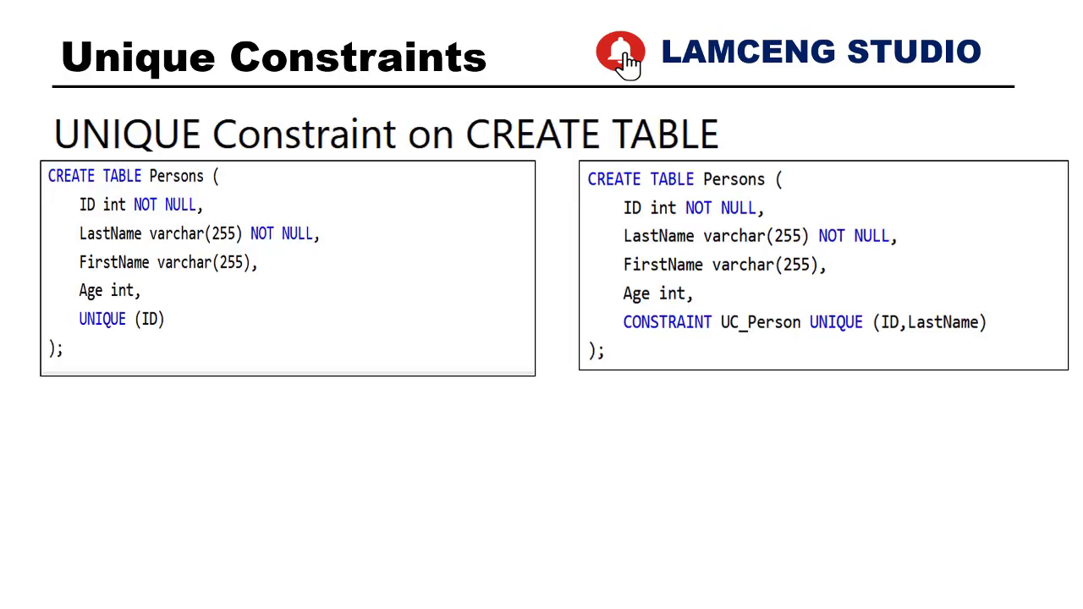
{"action": "right_click", "coordinate": [715, 174]}
{"action": "left_click", "coordinate": [741, 209]}
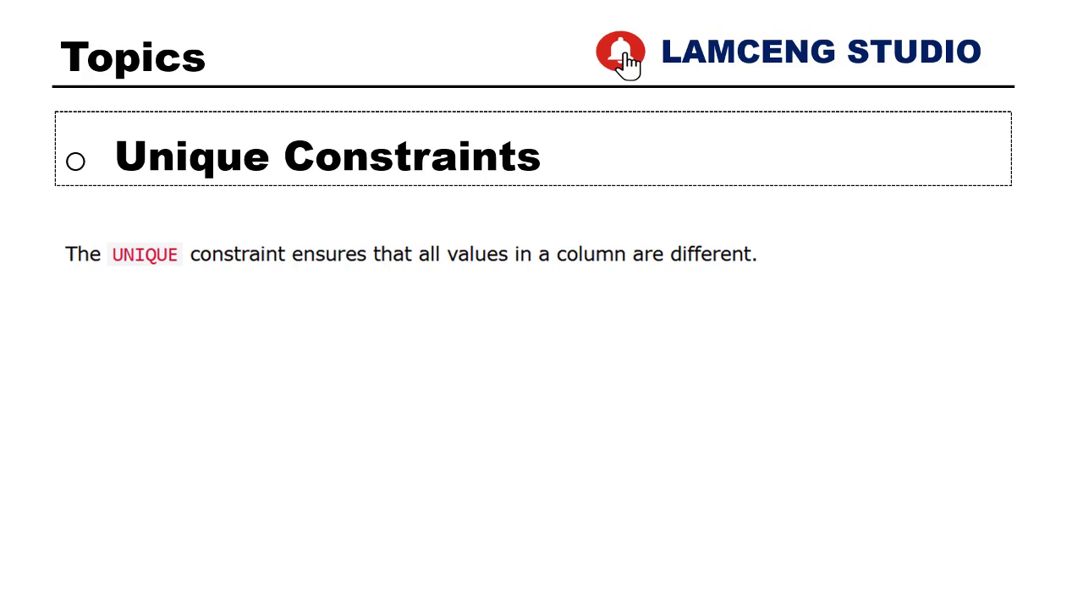
{"action": "right_click", "coordinate": [615, 207]}
{"action": "left_click", "coordinate": [662, 224]}
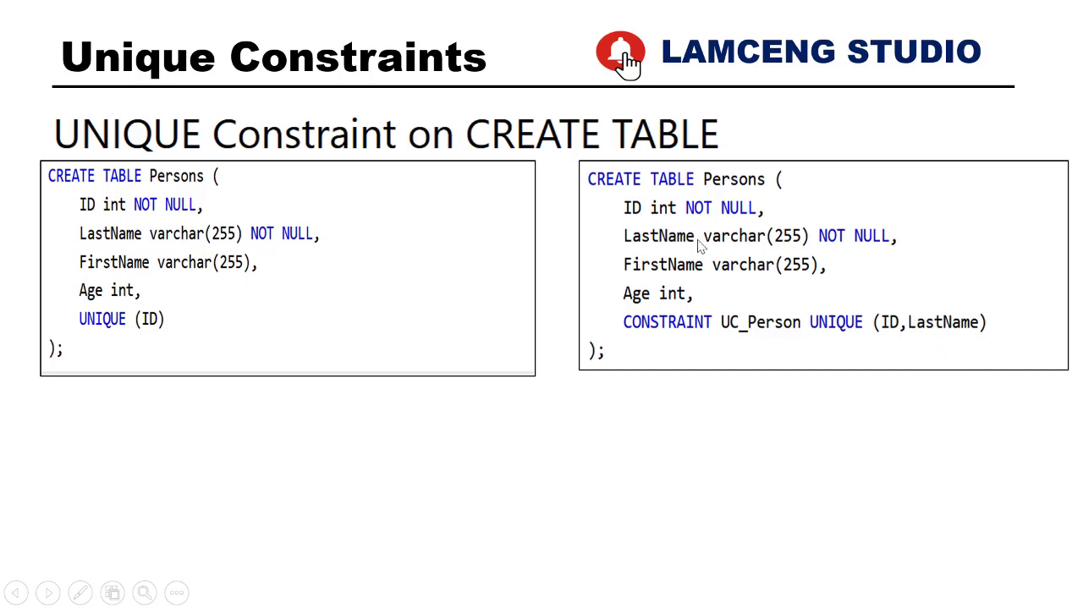
{"action": "right_click", "coordinate": [734, 206]}
{"action": "left_click", "coordinate": [761, 211]}
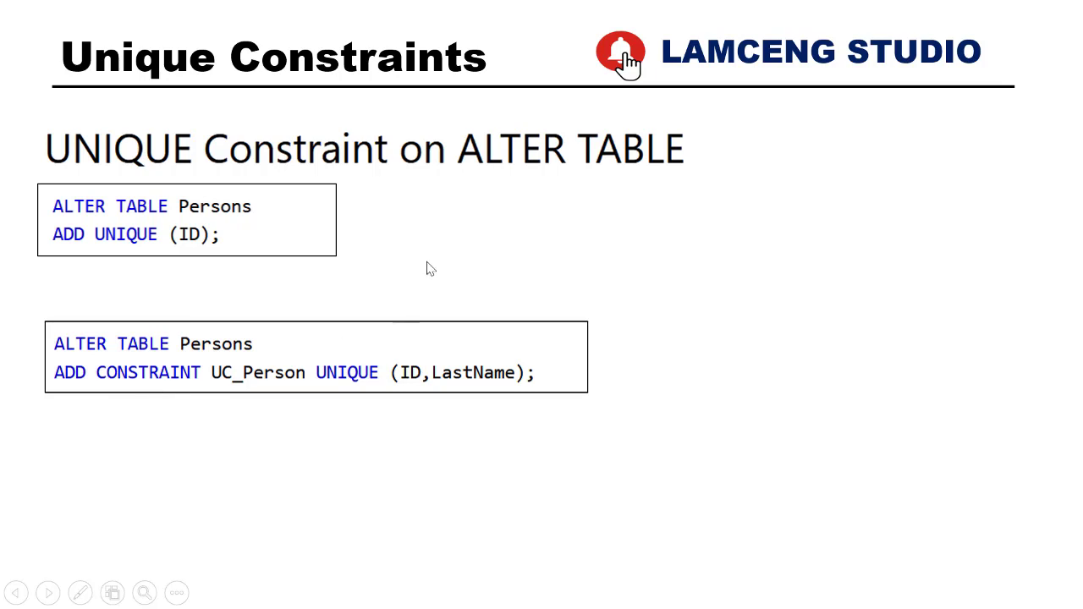
{"action": "right_click", "coordinate": [565, 266]}
- End the slideshow and run ALTER TABLE tb_person DROP PRIMARY KEY; in phpMyAdmin, confirming it
{"action": "left_click", "coordinate": [614, 508]}
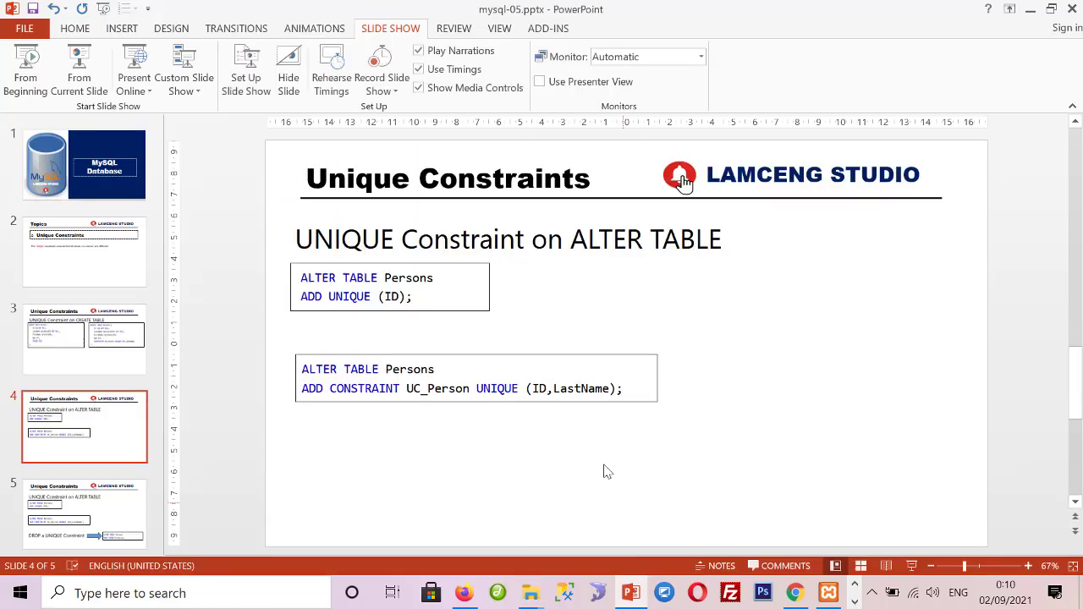
{"action": "left_click", "coordinate": [464, 593]}
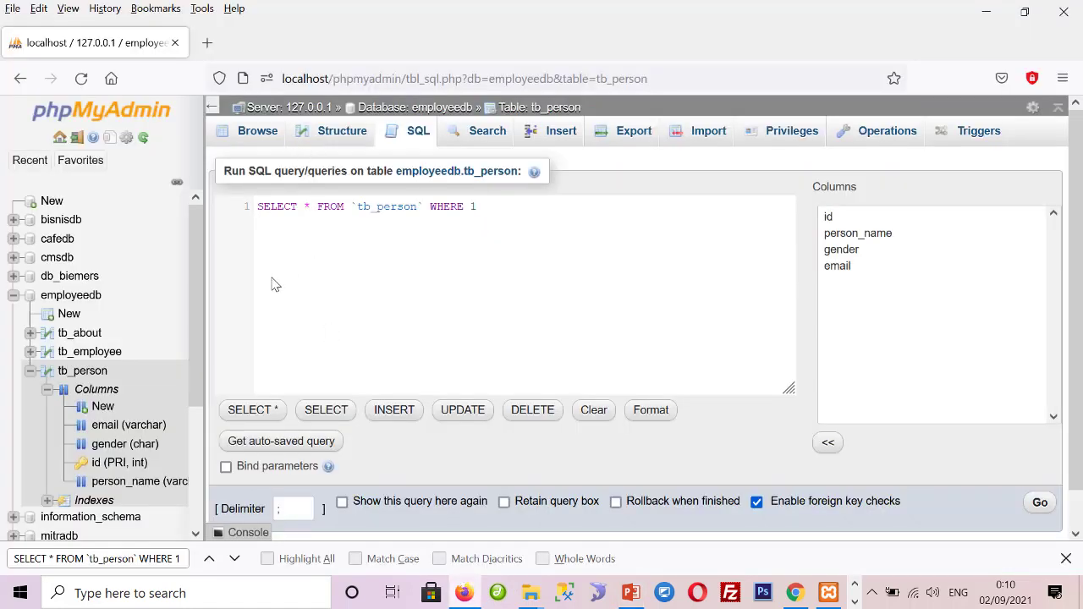
{"action": "left_click", "coordinate": [509, 207]}
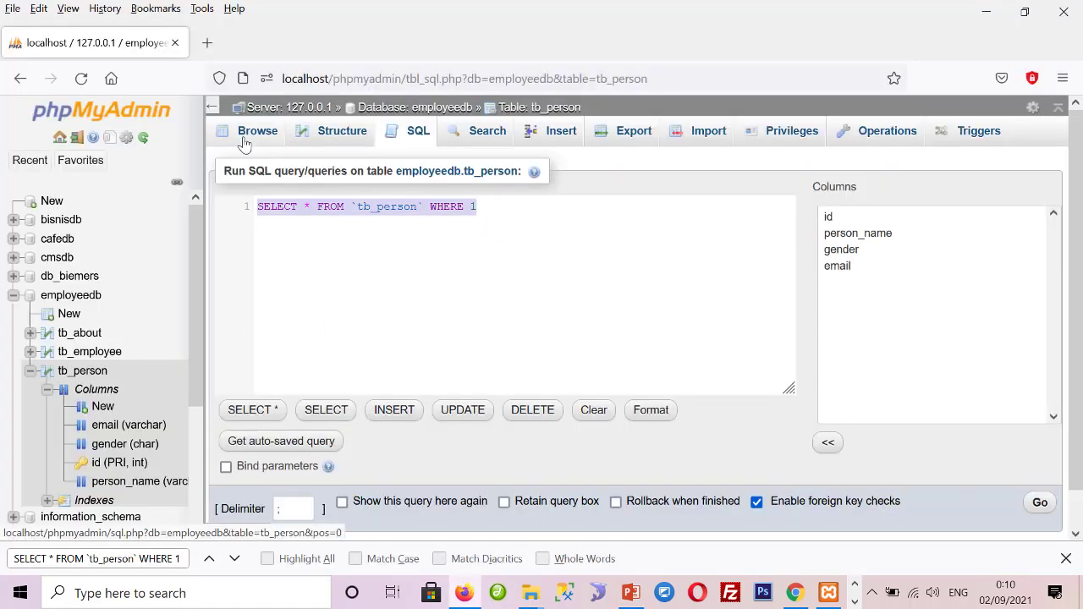
{"action": "key", "text": "Delete"}
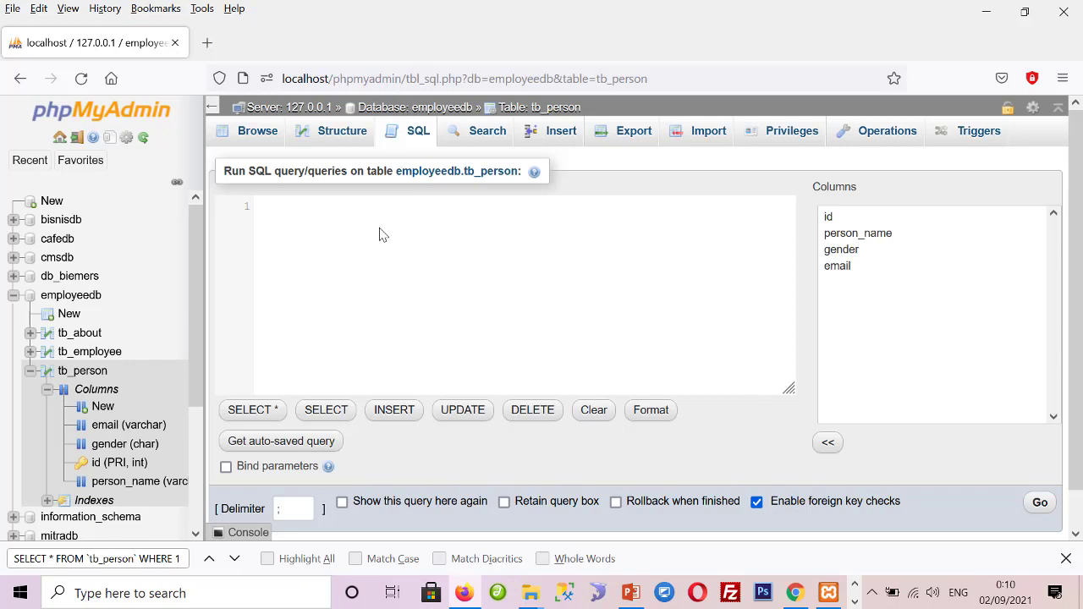
{"action": "type", "text": "alter table"}
{"action": "type", "text": " tb"}
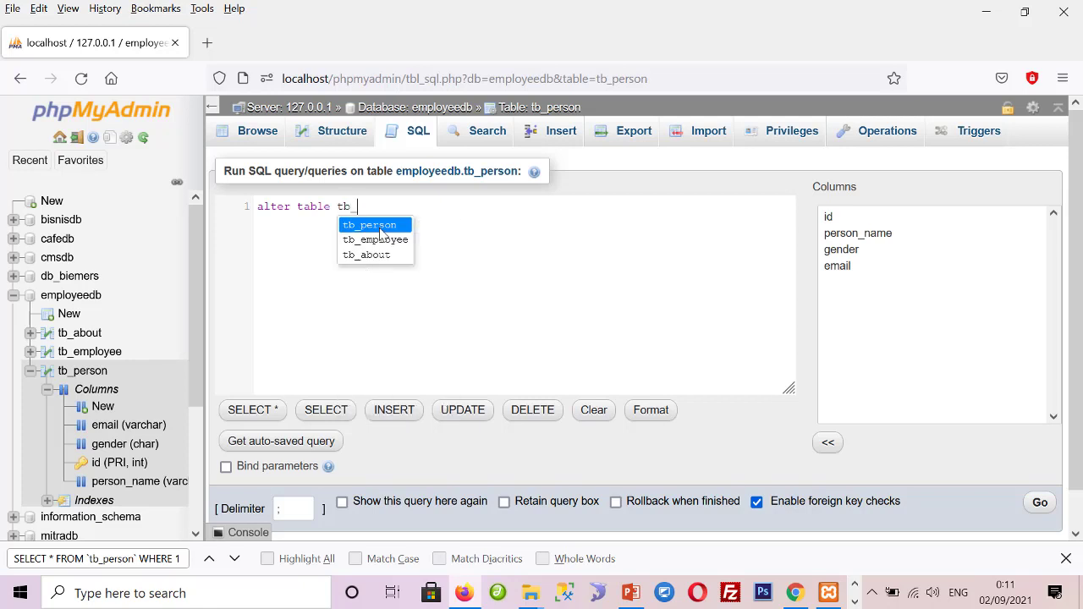
{"action": "type", "text": "_person"}
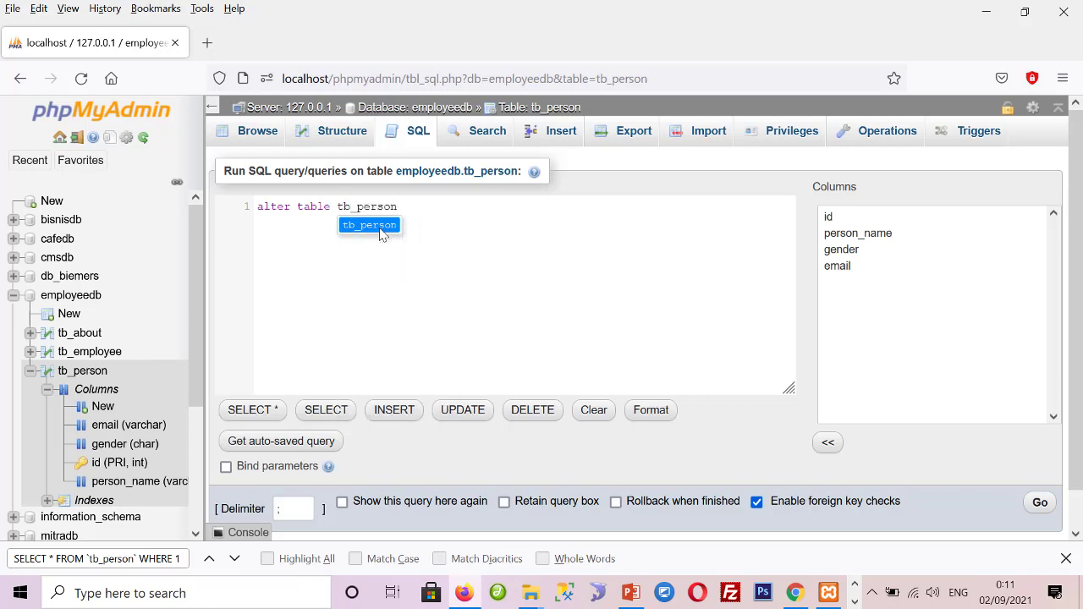
{"action": "left_click", "coordinate": [379, 227]}
{"action": "type", "text": "drop "}
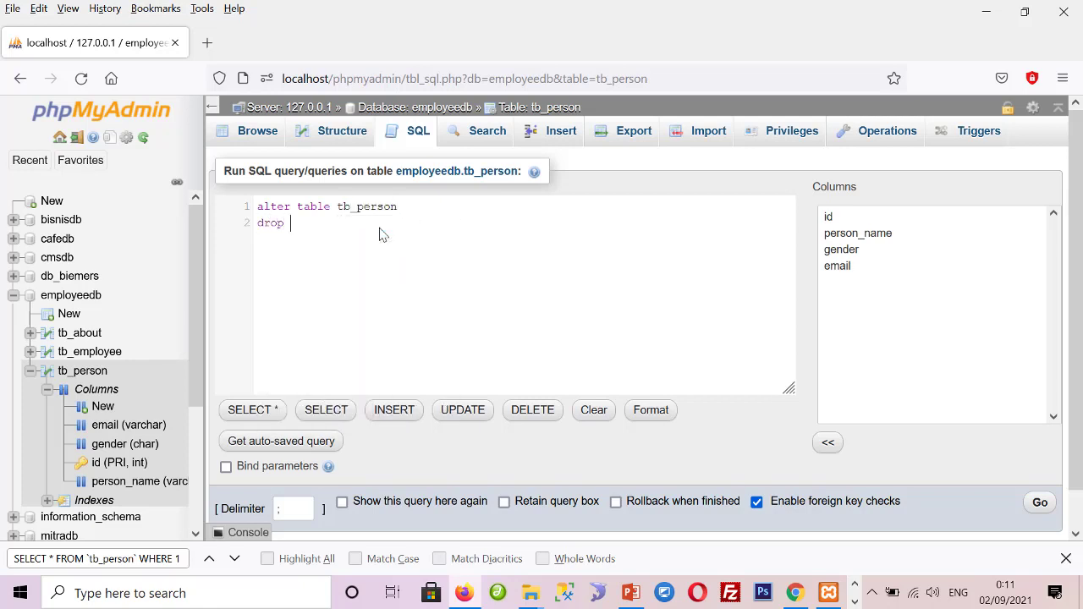
{"action": "type", "text": "primary key"}
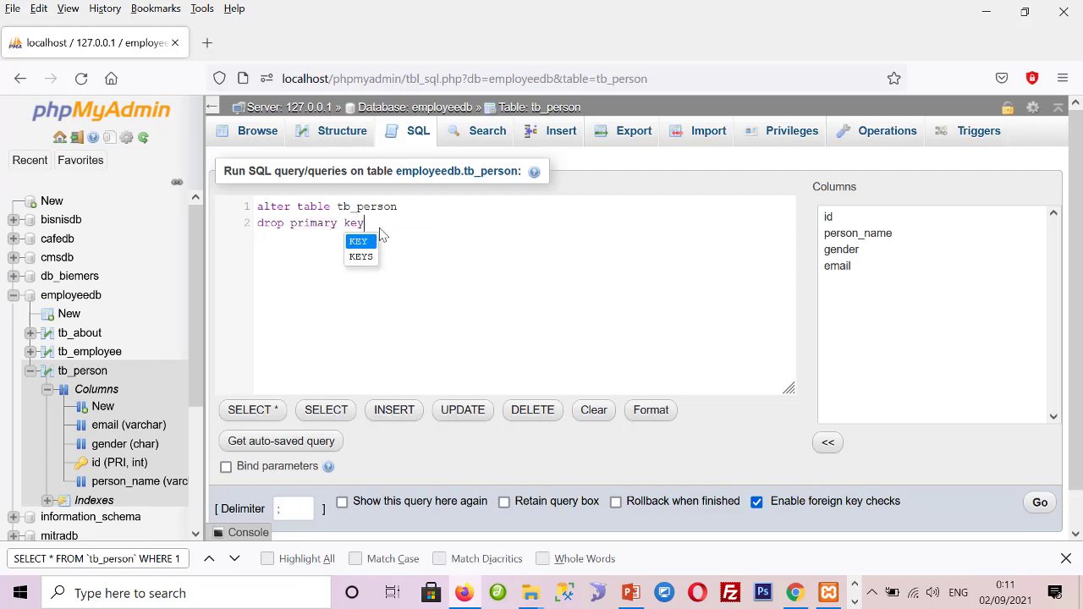
{"action": "type", "text": ";"}
{"action": "key", "text": "ctrl+a"}
{"action": "key", "text": "ctrl+c"}
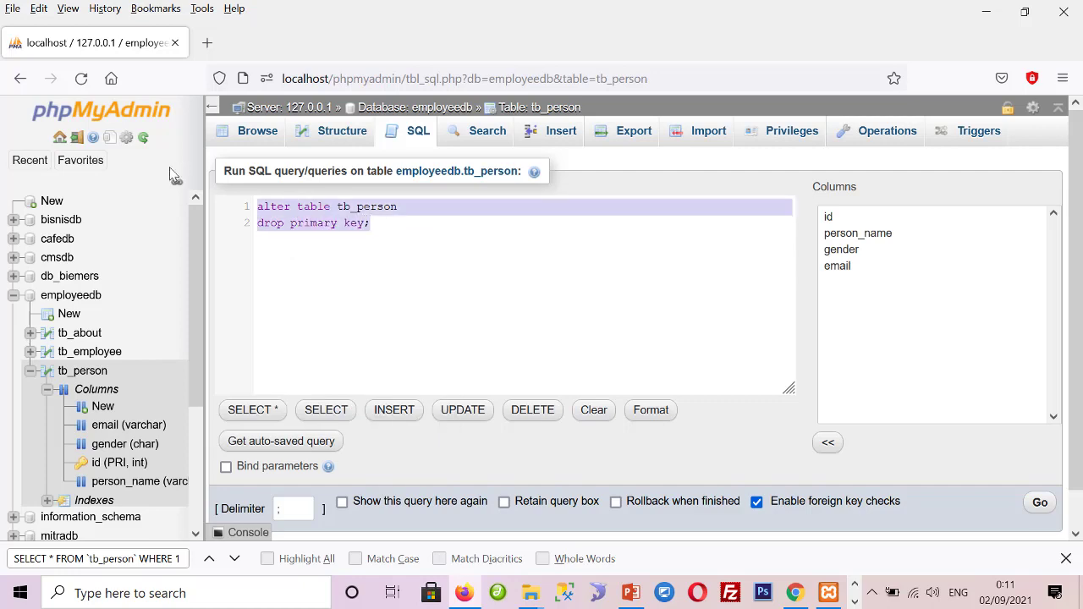
{"action": "left_click", "coordinate": [1040, 502]}
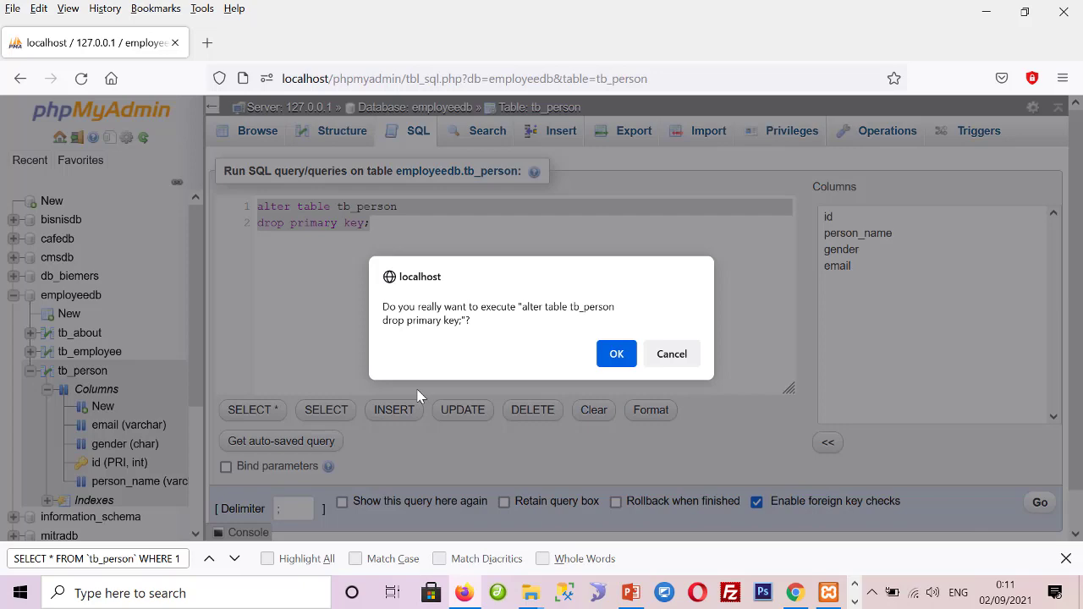
{"action": "left_click", "coordinate": [613, 357]}
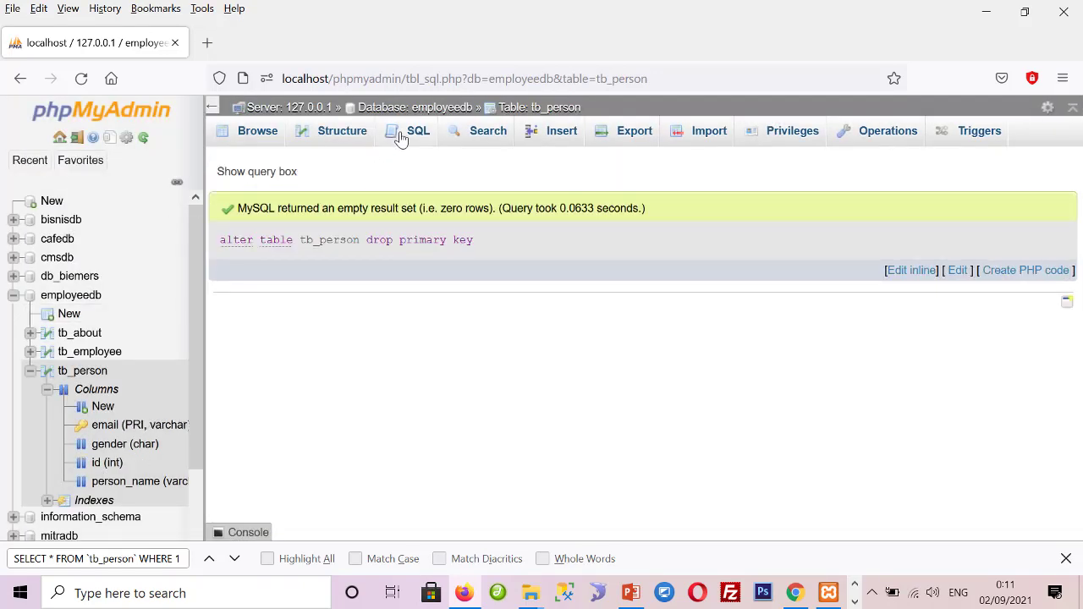
- Paste the drop primary key statement back into the SQL editor and return to the slides
{"action": "left_click", "coordinate": [411, 134]}
{"action": "left_click_drag", "start_coordinate": [498, 207], "coordinate": [156, 137]}
{"action": "key", "text": "ctrl+v"}
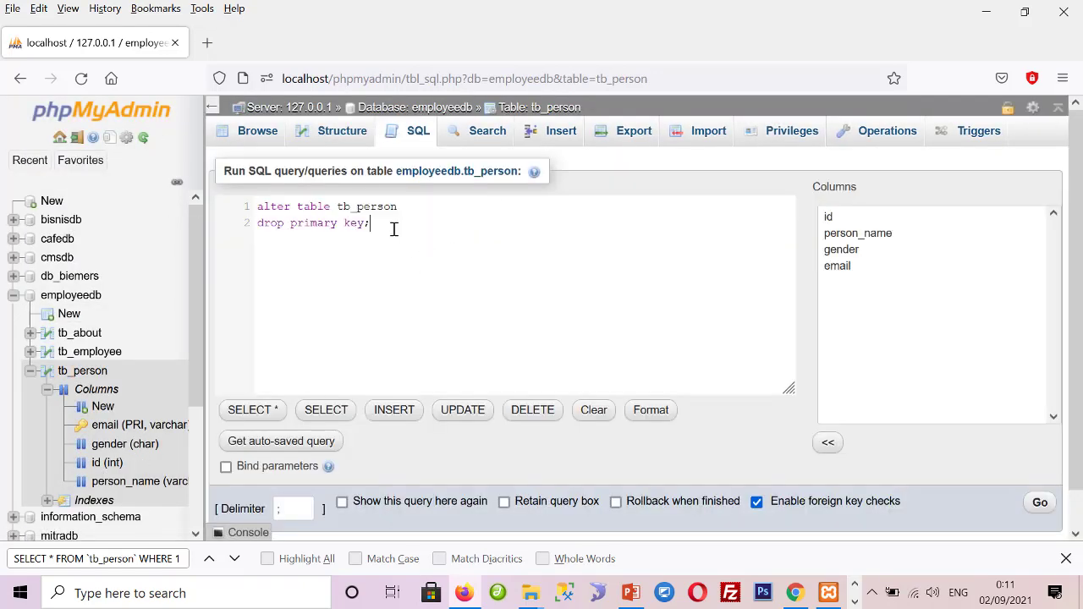
{"action": "left_click_drag", "start_coordinate": [290, 223], "coordinate": [364, 222]}
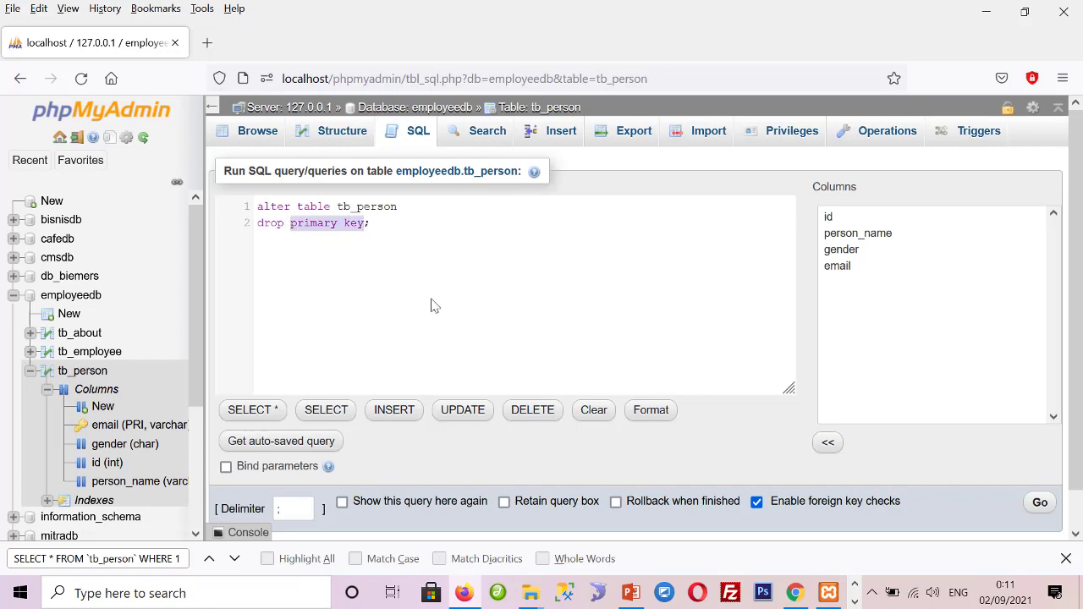
{"action": "left_click", "coordinate": [640, 598]}
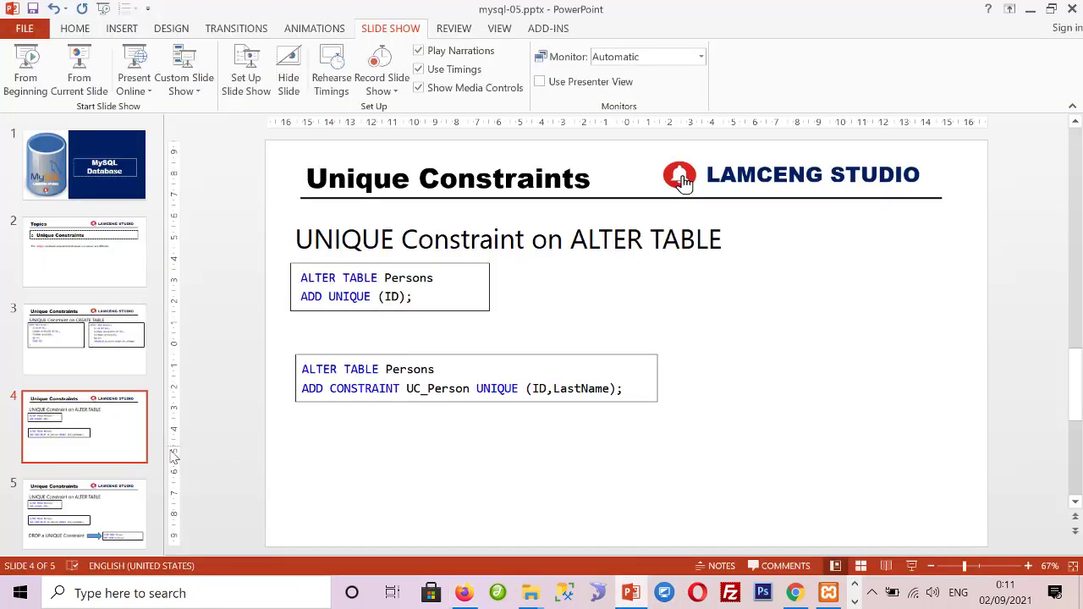
- View slide 5 showing DROP INDEX UC_Person, then return to phpMyAdmin's SQL page
{"action": "left_click", "coordinate": [116, 508]}
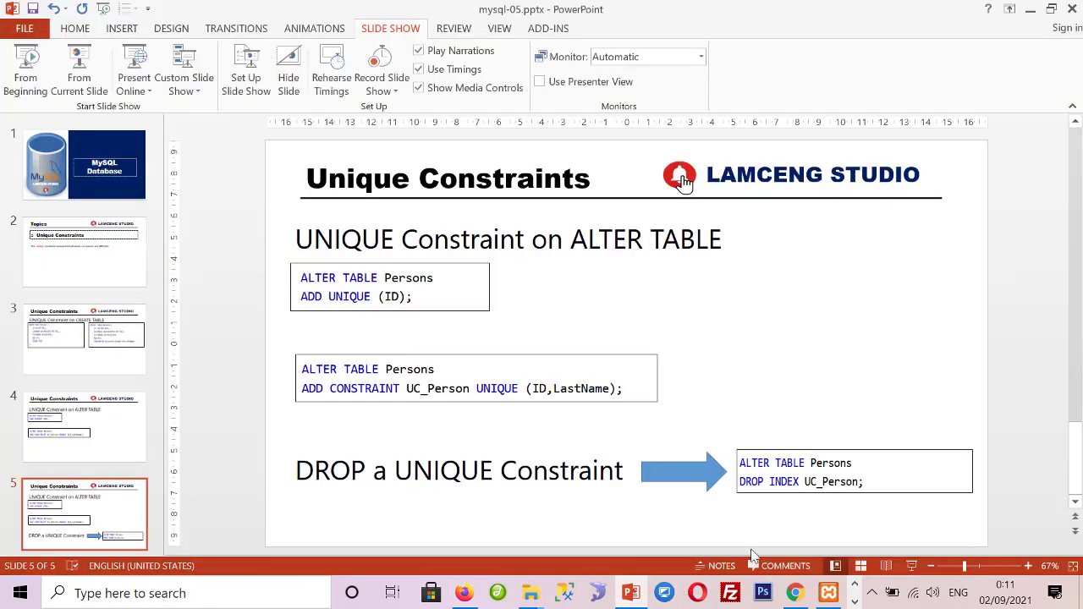
{"action": "left_click", "coordinate": [462, 595]}
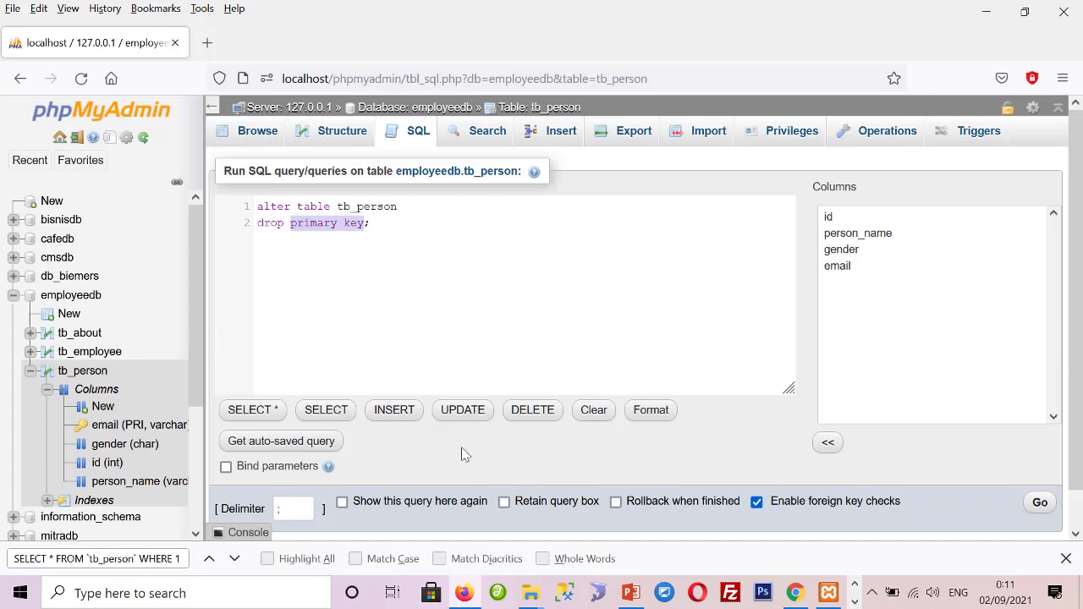
{"action": "left_click", "coordinate": [466, 597]}
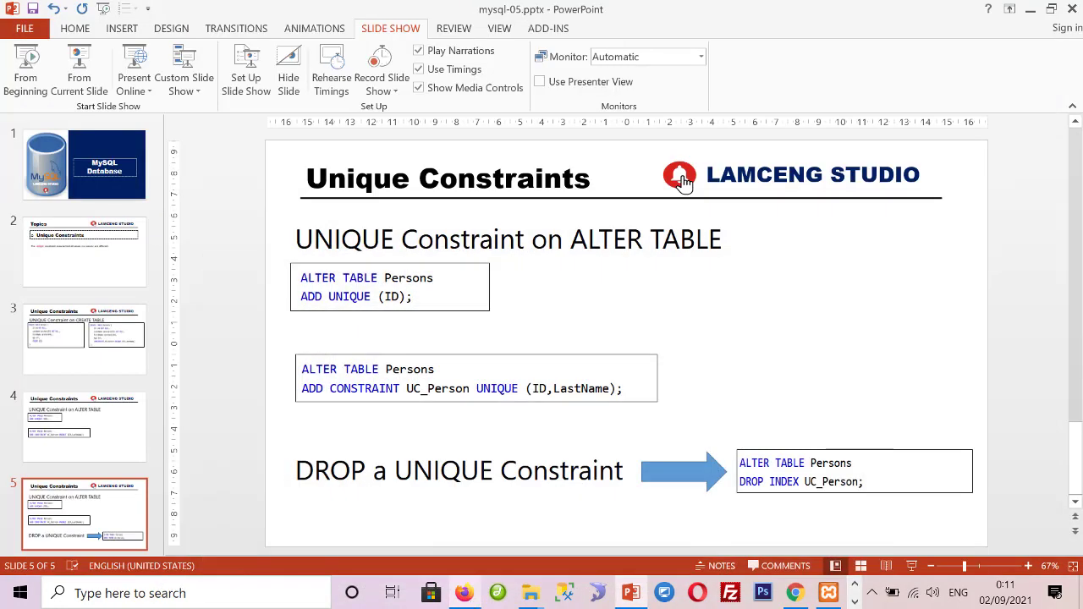
{"action": "key", "text": "alt+Tab"}
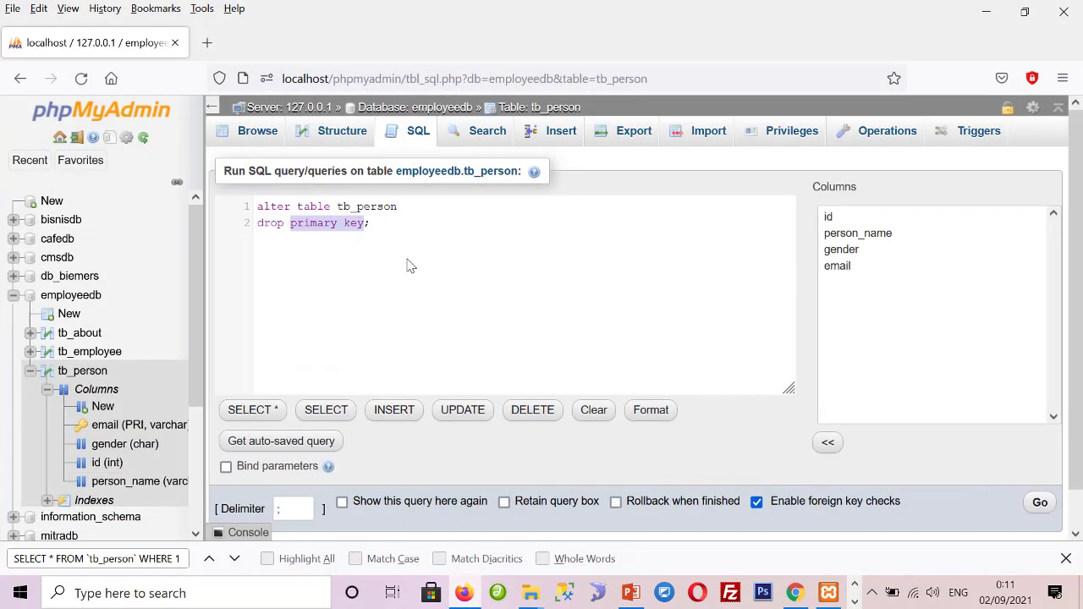
- Try running the tb_person ALTER TABLE query edited to drop the unique constraint
{"action": "type", "text": "unique;"}
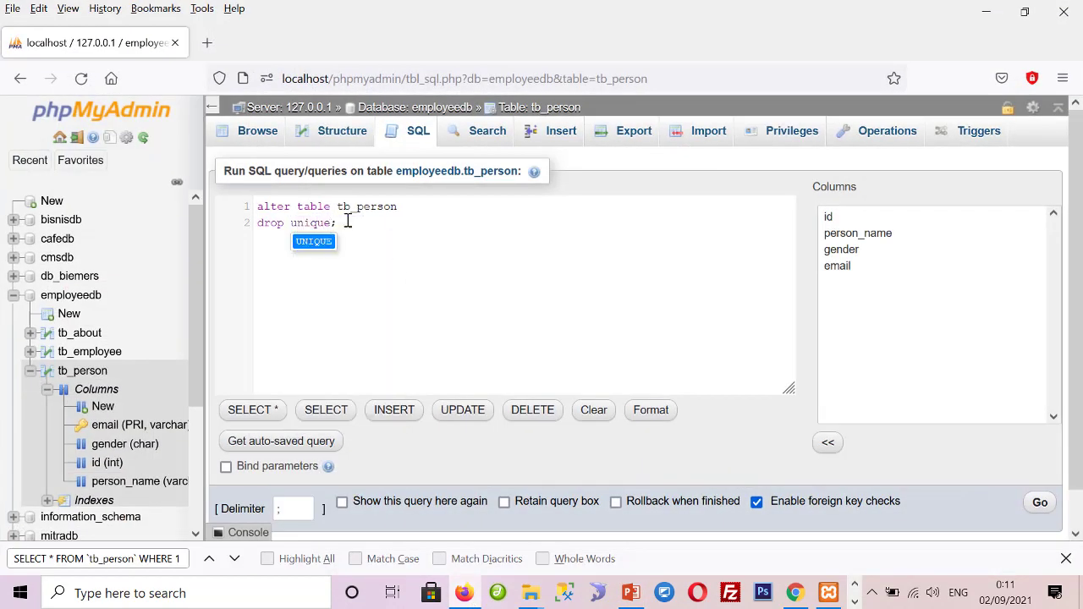
{"action": "left_click_drag", "start_coordinate": [344, 222], "coordinate": [193, 169]}
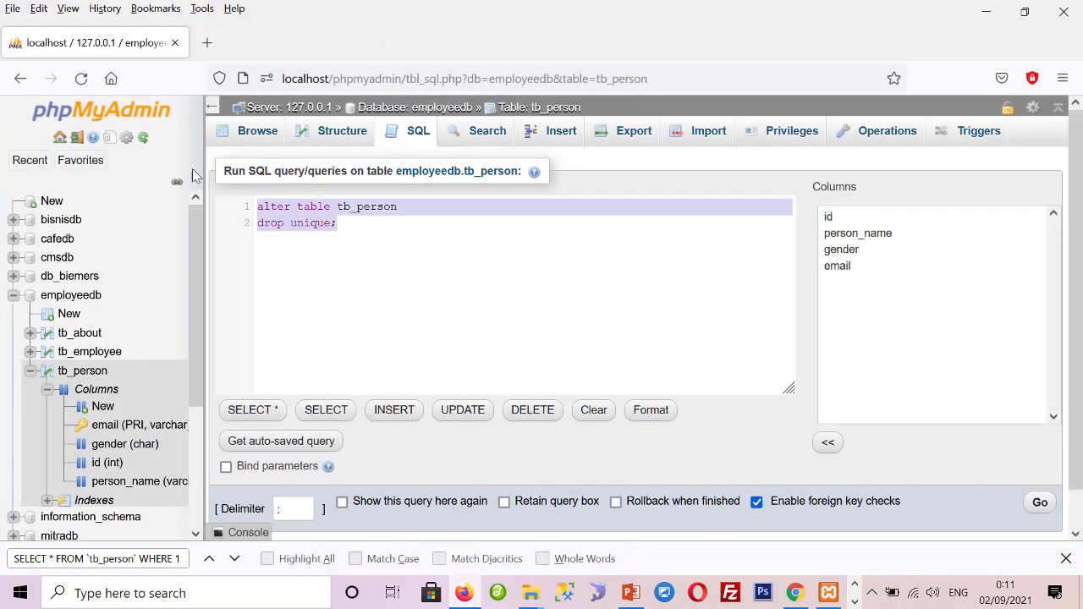
{"action": "left_click", "coordinate": [1040, 504]}
{"action": "left_click", "coordinate": [609, 353]}
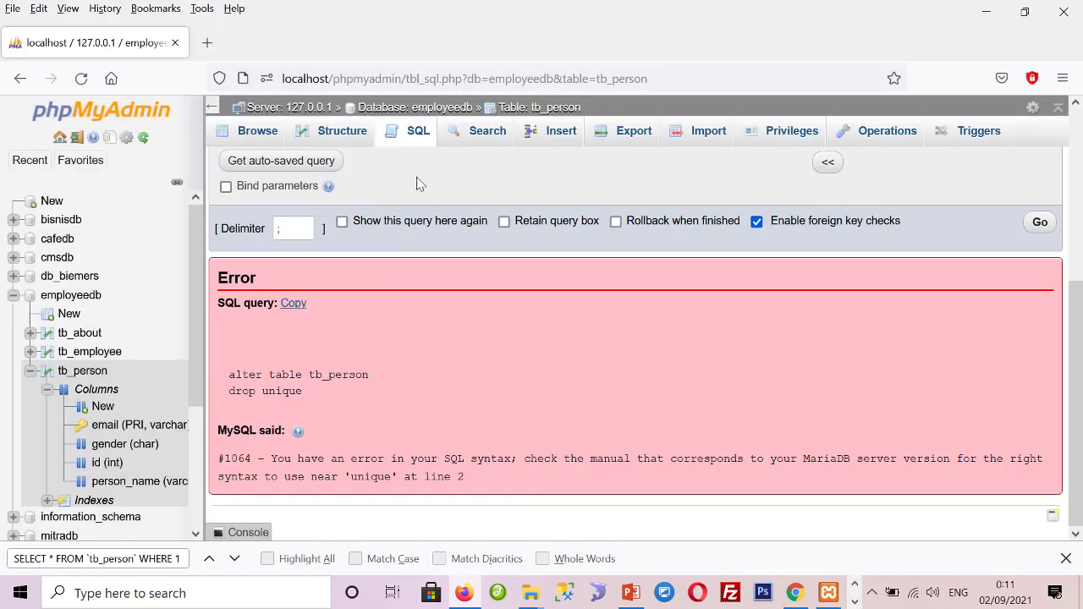
- Run ALTER TABLE tb_person DROP INDEX; and confirm it
{"action": "left_click", "coordinate": [421, 138]}
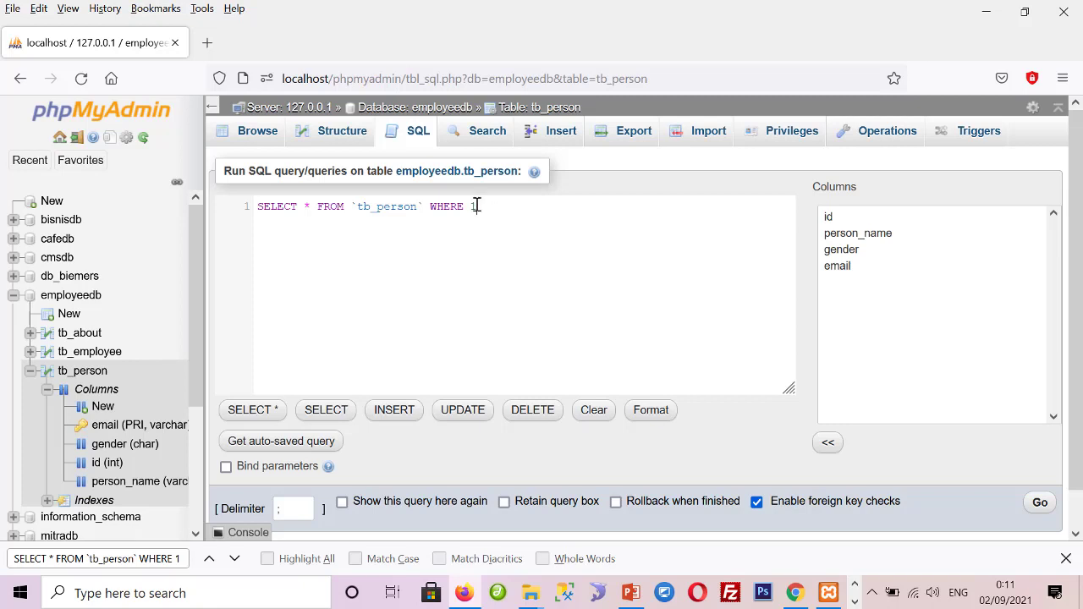
{"action": "key", "text": "ctrl+a"}
{"action": "key", "text": "ctrl+v"}
{"action": "left_click_drag", "start_coordinate": [291, 223], "coordinate": [379, 245]}
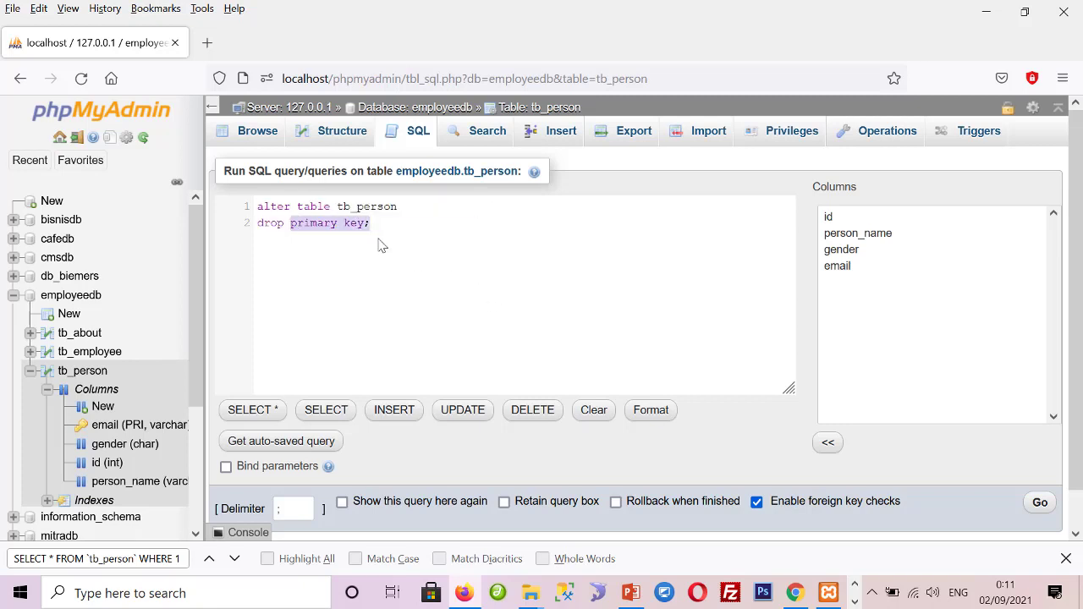
{"action": "type", "text": "uni"}
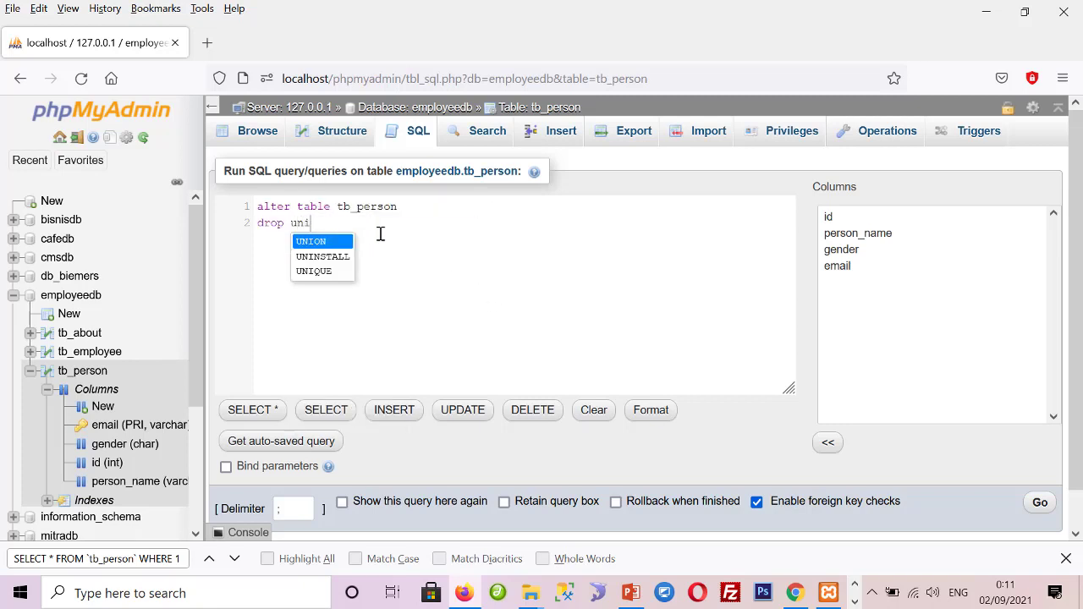
{"action": "type", "text": "que d"}
{"action": "key", "text": "BackSpace"}
{"action": "key", "text": "BackSpace"}
{"action": "key", "text": "BackSpace"}
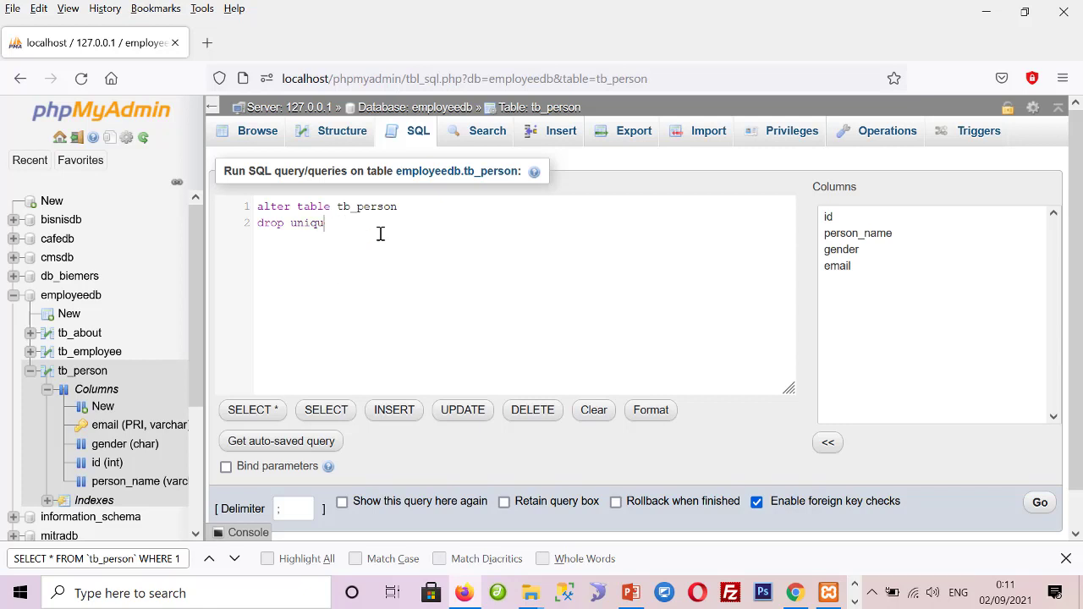
{"action": "type", "text": "index;"}
{"action": "key", "text": "ctrl+a"}
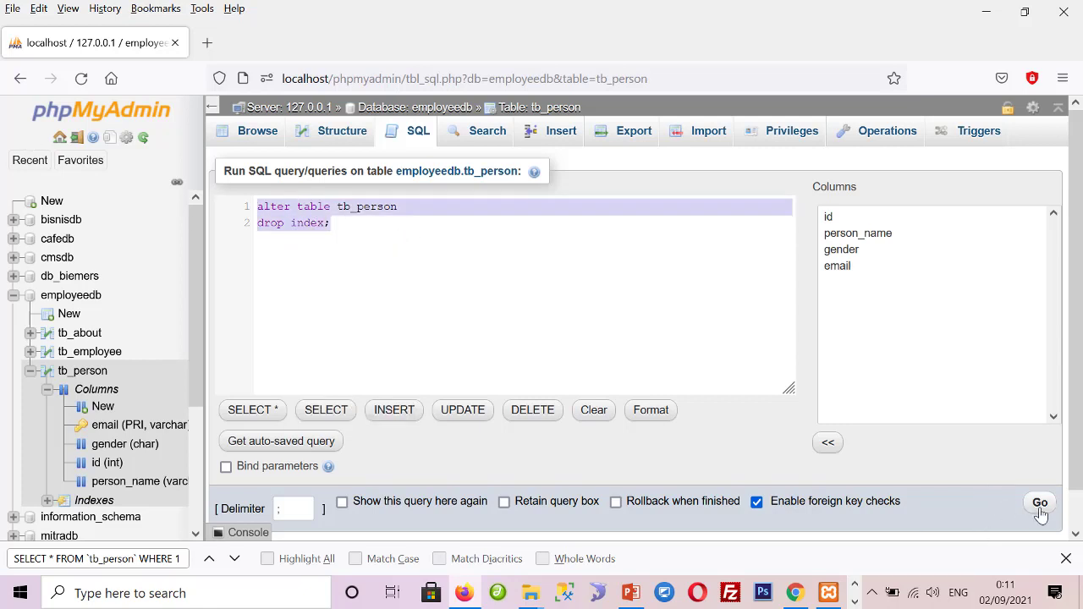
{"action": "left_click", "coordinate": [1040, 502]}
{"action": "left_click", "coordinate": [617, 353]}
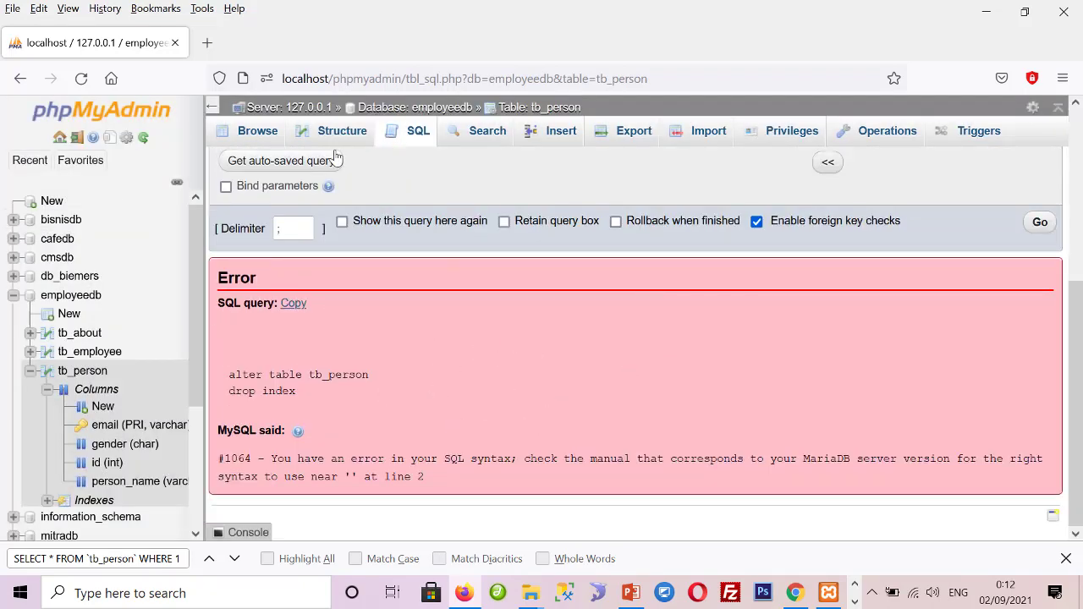
- Run ALTER TABLE tb_person DROP UNIQUE;, which fails with syntax error #1064
{"action": "left_click", "coordinate": [420, 133]}
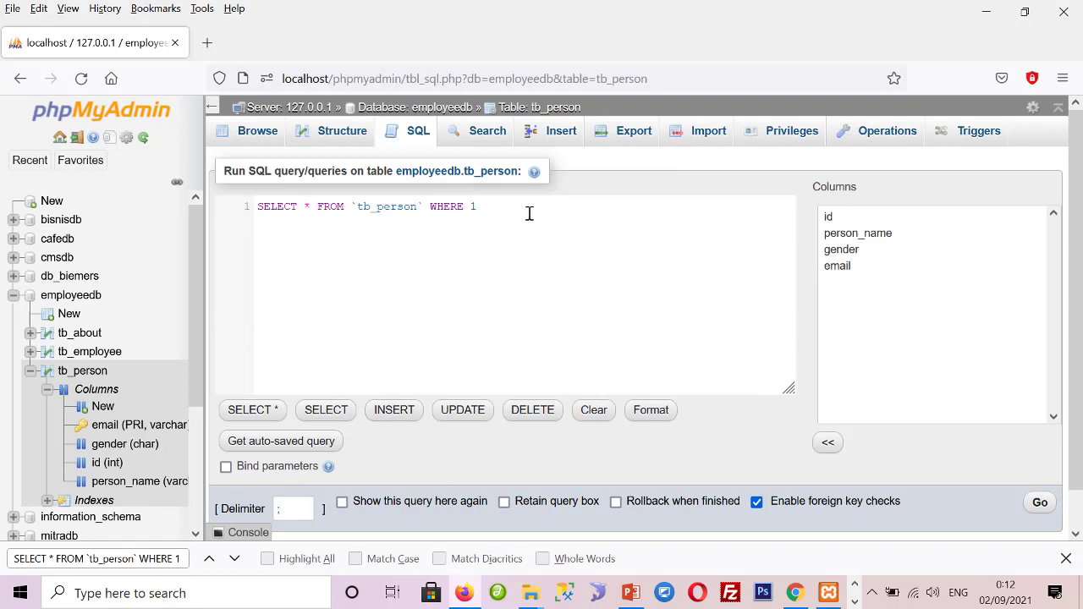
{"action": "left_click", "coordinate": [529, 213]}
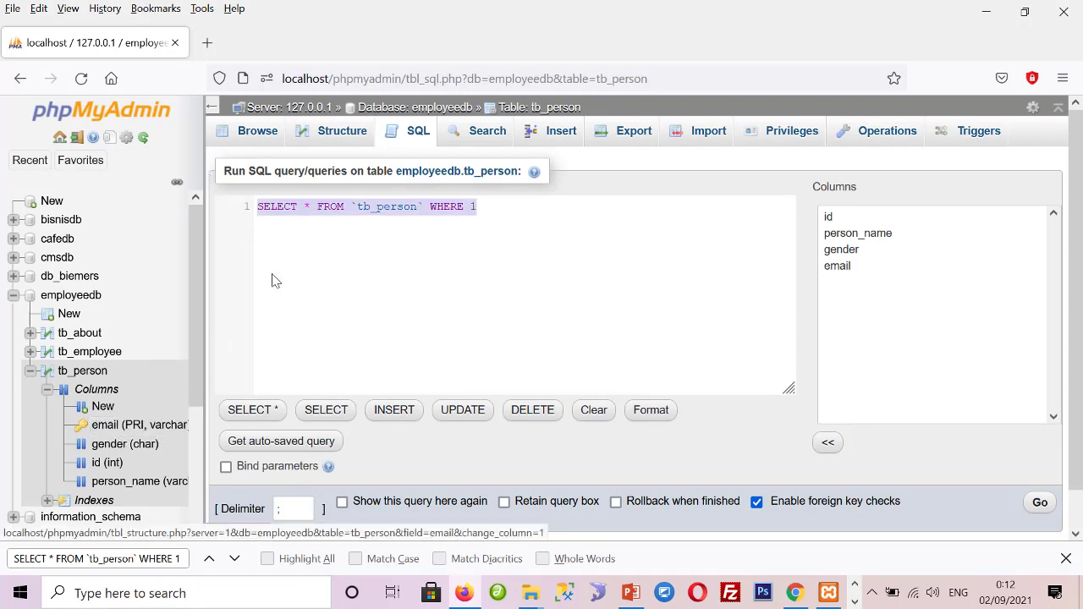
{"action": "left_click", "coordinate": [518, 204]}
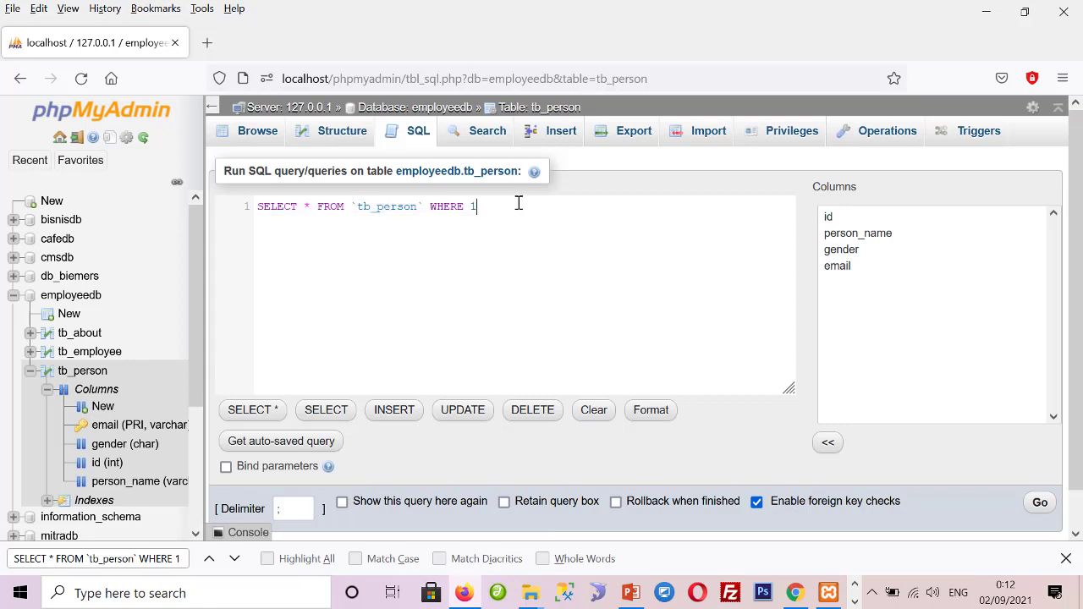
{"action": "key", "text": "ctrl+a"}
{"action": "type", "text": "al"}
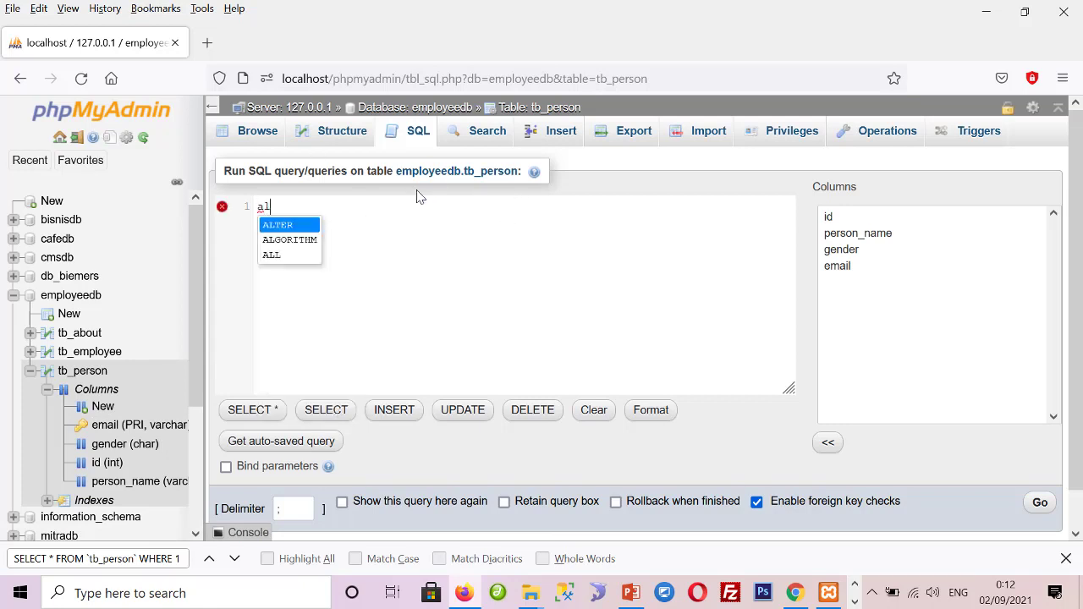
{"action": "key", "text": "BackSpace"}
{"action": "key", "text": "BackSpace"}
{"action": "type", "text": "alter table tb_person drop primary key;"}
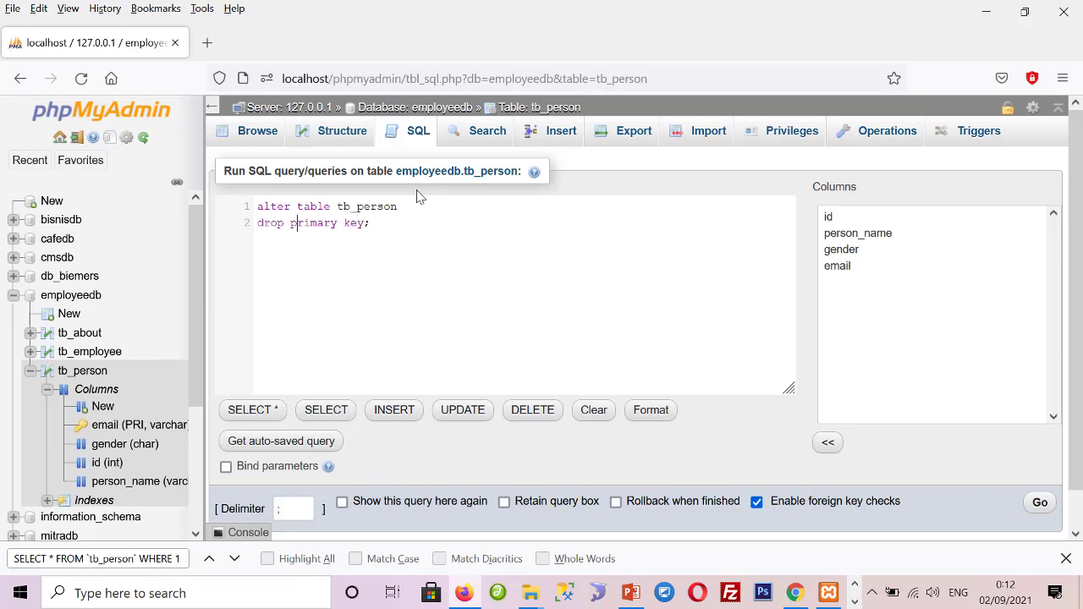
{"action": "key", "text": "shift+Right"}
{"action": "key", "text": "shift+Right"}
{"action": "key", "text": "shift+Right"}
{"action": "key", "text": "shift+Right"}
{"action": "key", "text": "shift+Right"}
{"action": "key", "text": "shift+Right"}
{"action": "key", "text": "shift+Right"}
{"action": "key", "text": "shift+Right"}
{"action": "key", "text": "shift+Right"}
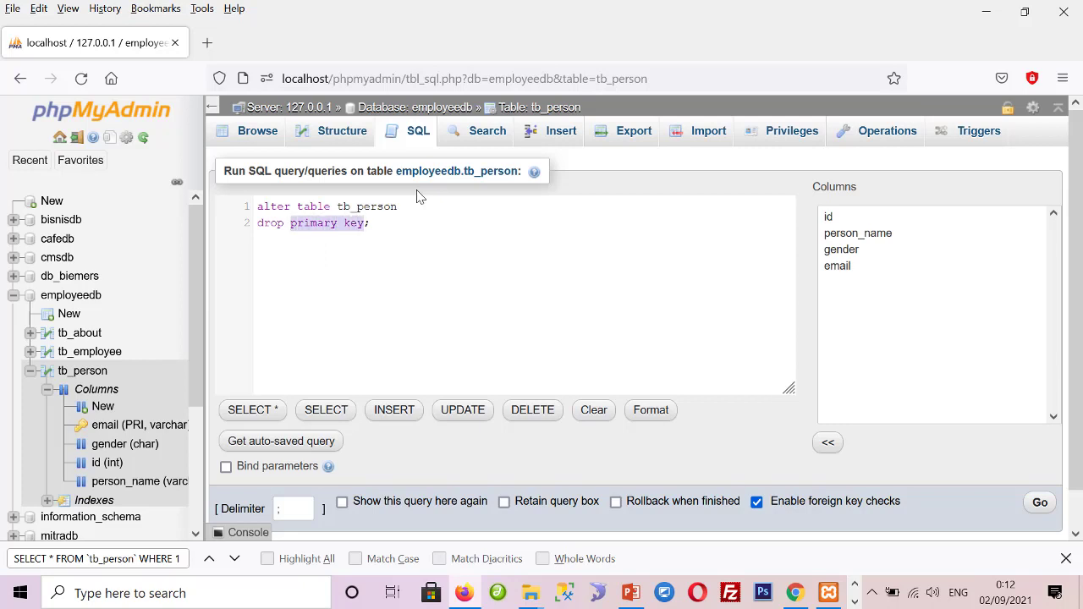
{"action": "type", "text": "UNIQU"}
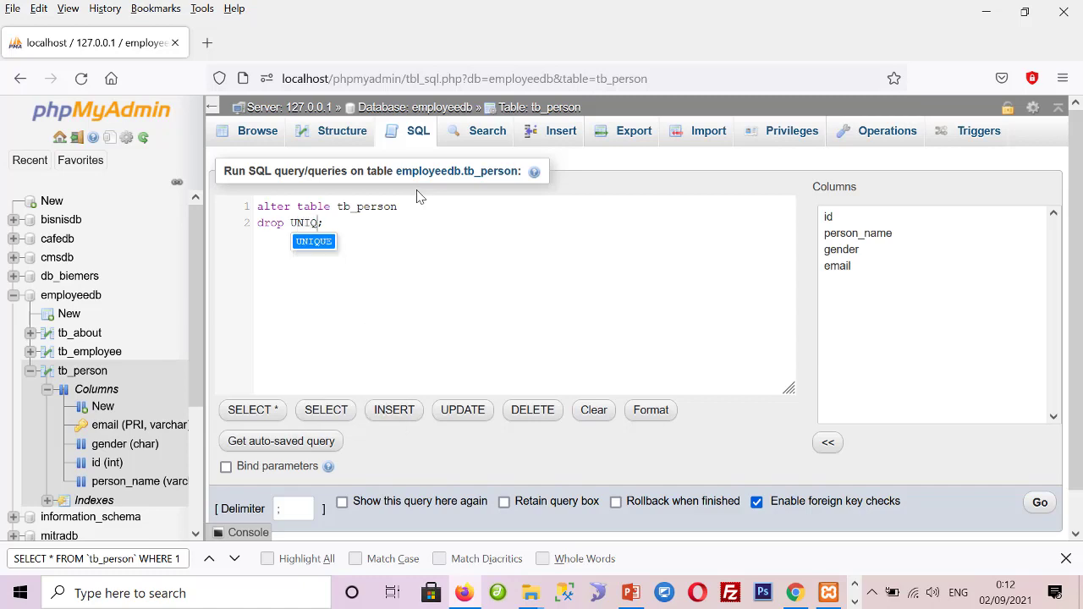
{"action": "type", "text": "E"}
{"action": "key", "text": "ctrl+a"}
{"action": "left_click", "coordinate": [1040, 503]}
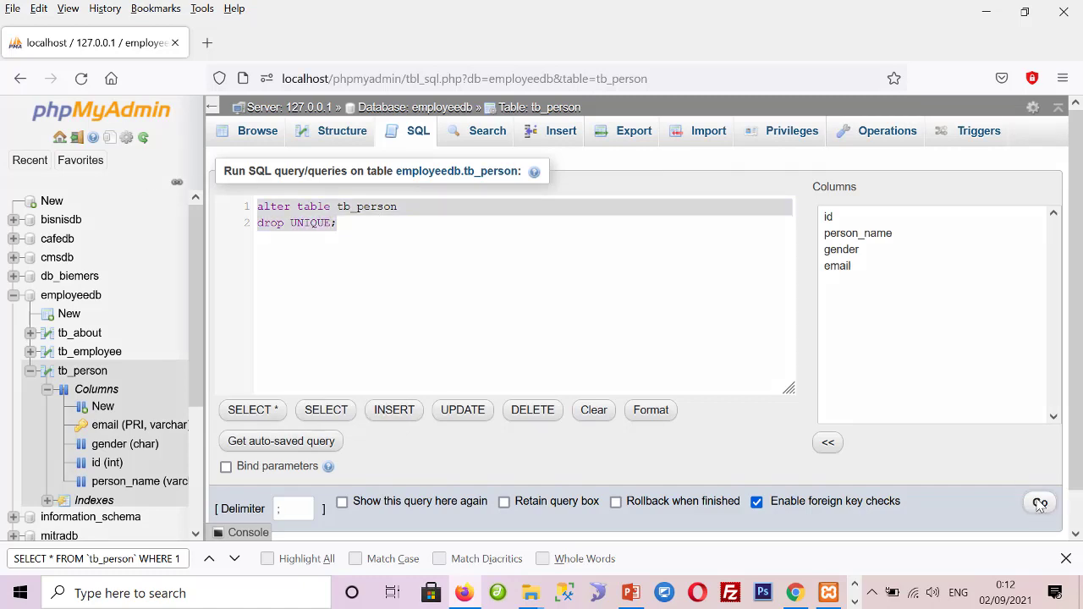
{"action": "left_click", "coordinate": [622, 353]}
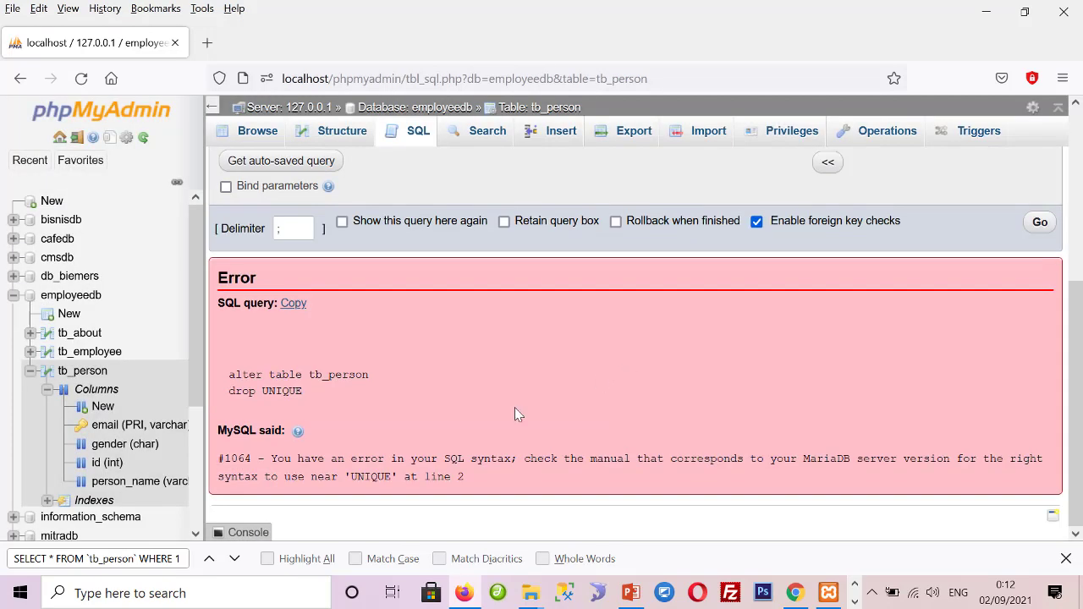
{"action": "left_click", "coordinate": [854, 602]}
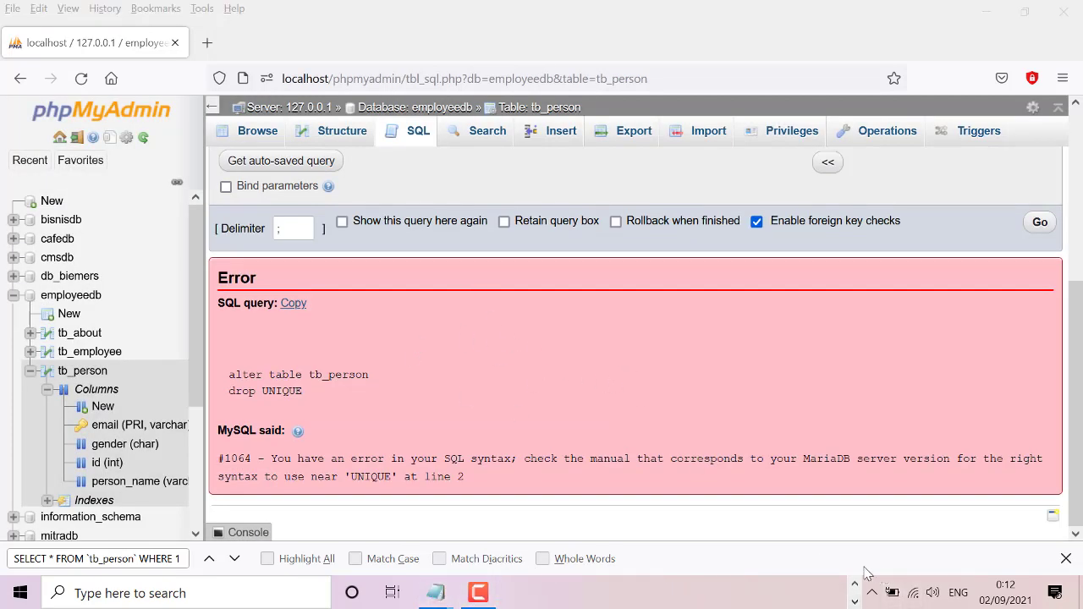
{"action": "left_click", "coordinate": [631, 592]}
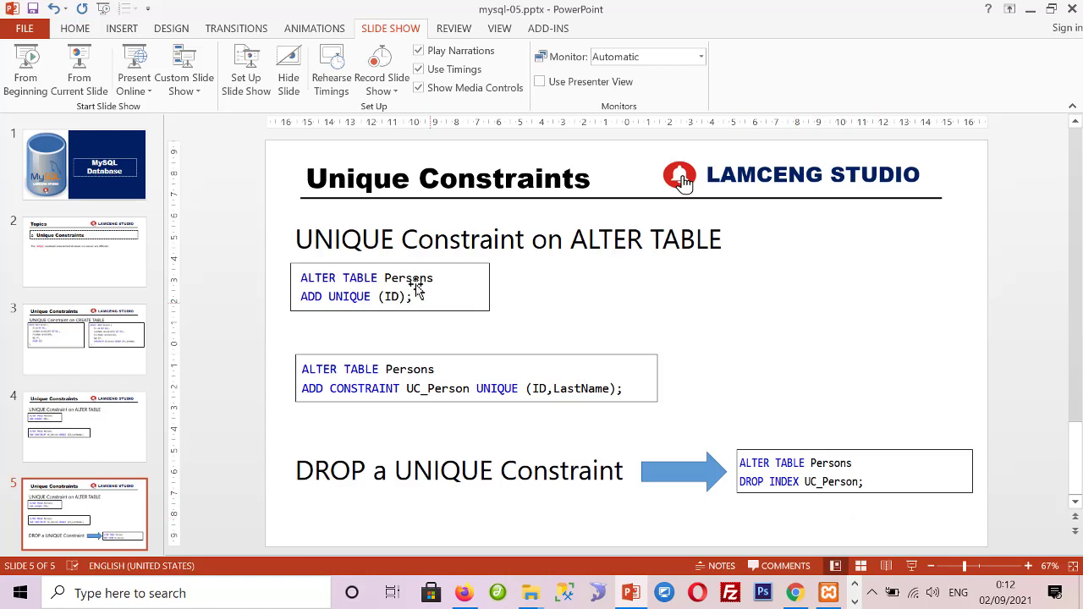
{"action": "left_click", "coordinate": [1028, 10]}
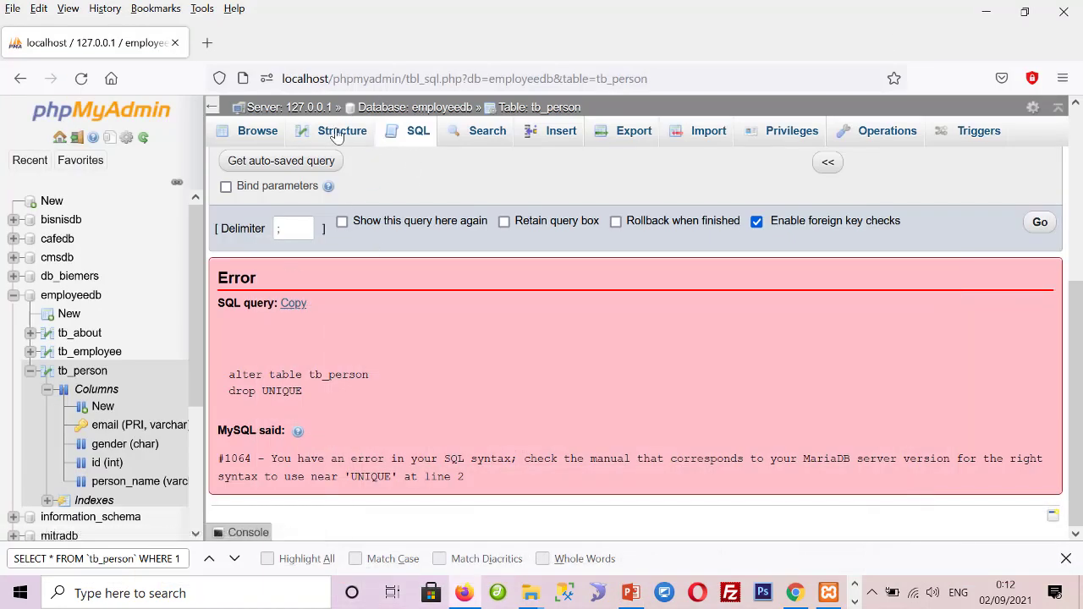
- Review tb_person's structure, email column definition and rows, then reveal the unique email index
{"action": "left_click", "coordinate": [340, 131]}
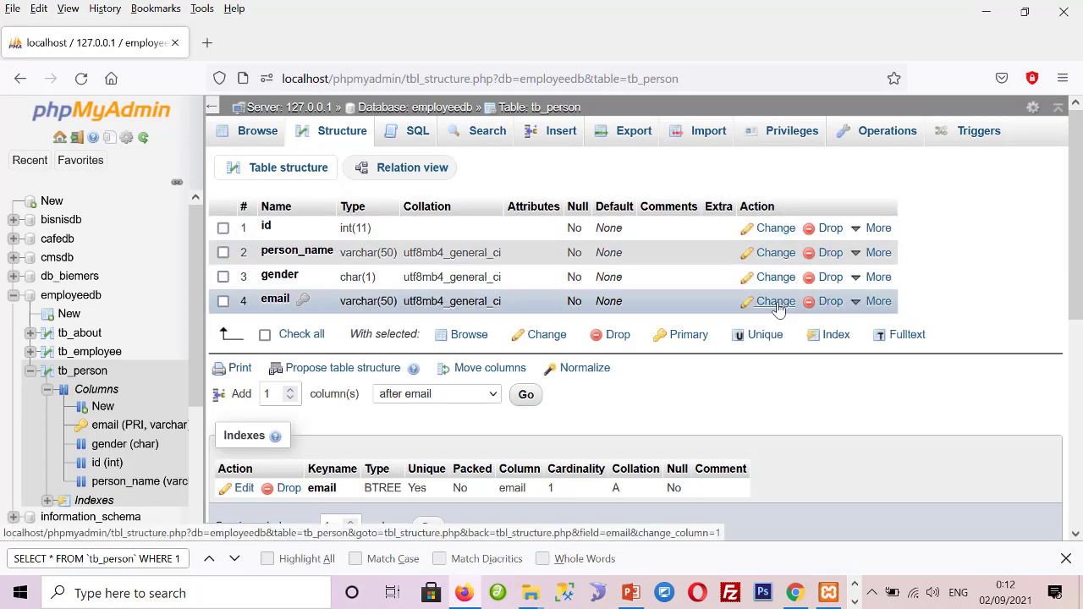
{"action": "left_click", "coordinate": [775, 302]}
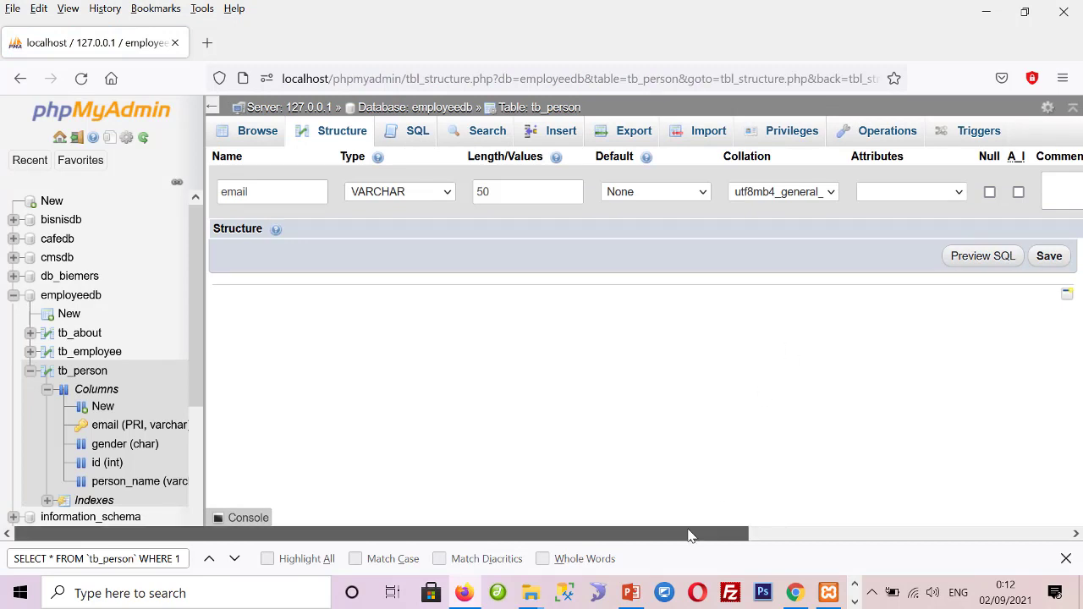
{"action": "mouse_move", "coordinate": [690, 530]}
{"action": "left_mouse_down"}
{"action": "mouse_move", "coordinate": [1079, 585]}
{"action": "mouse_move", "coordinate": [470, 494]}
{"action": "left_mouse_up"}
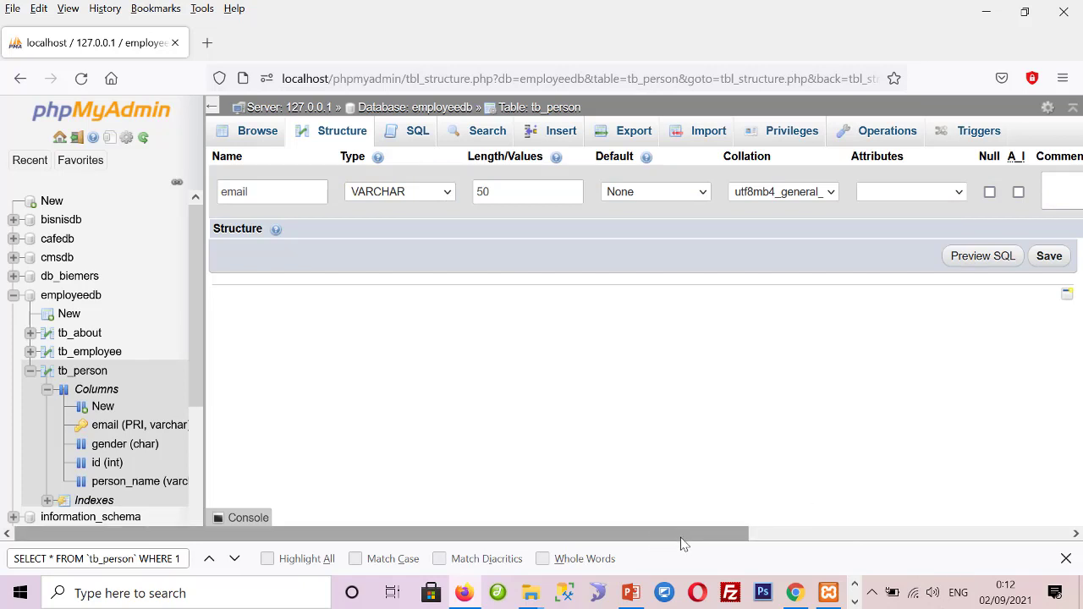
{"action": "left_click_drag", "start_coordinate": [682, 534], "coordinate": [1060, 582]}
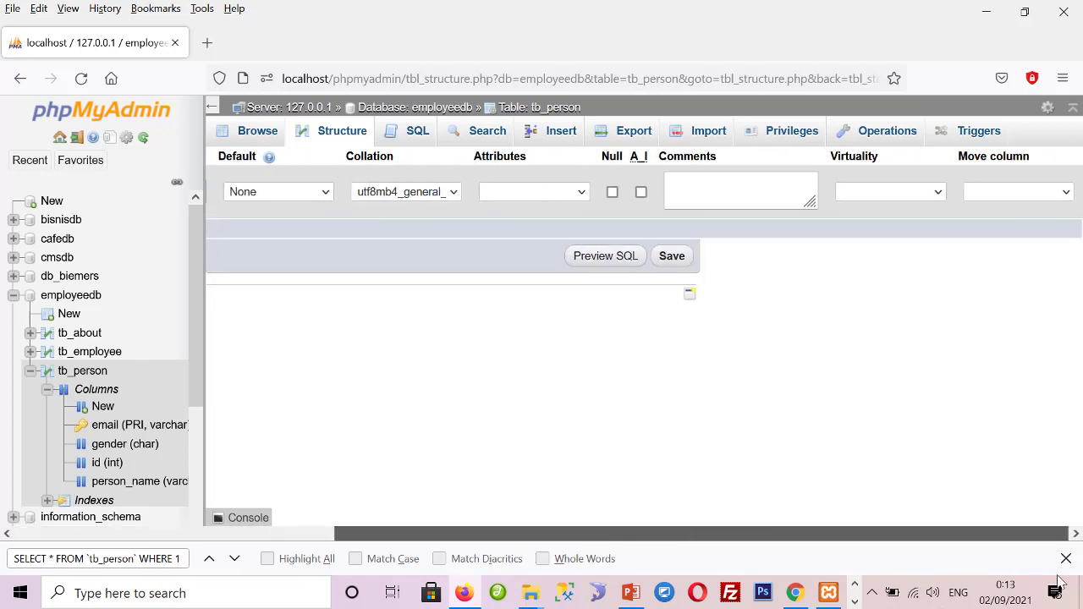
{"action": "left_click", "coordinate": [84, 372]}
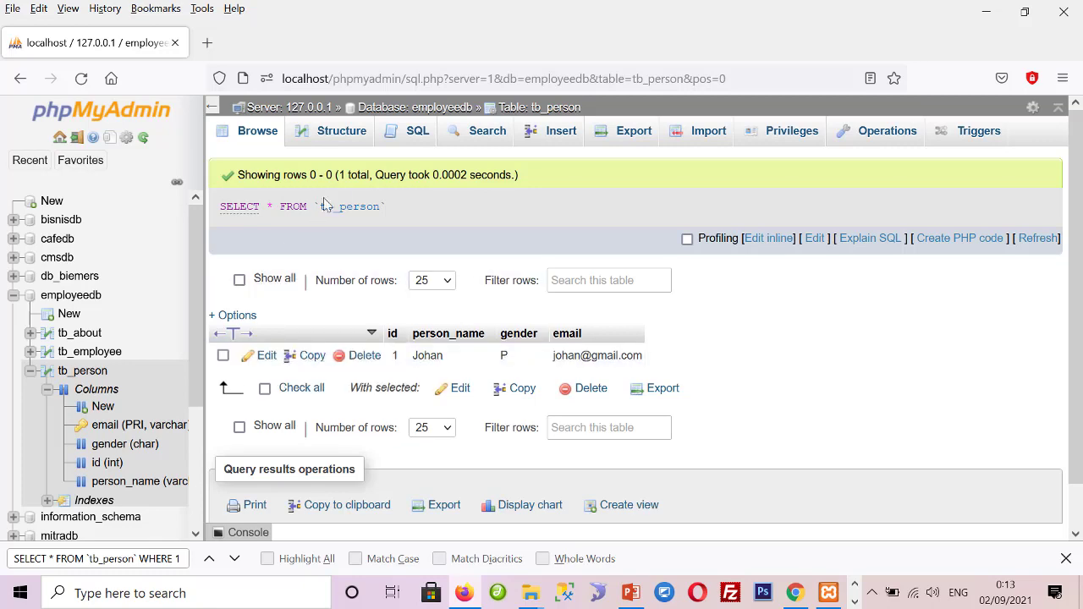
{"action": "left_click", "coordinate": [342, 131]}
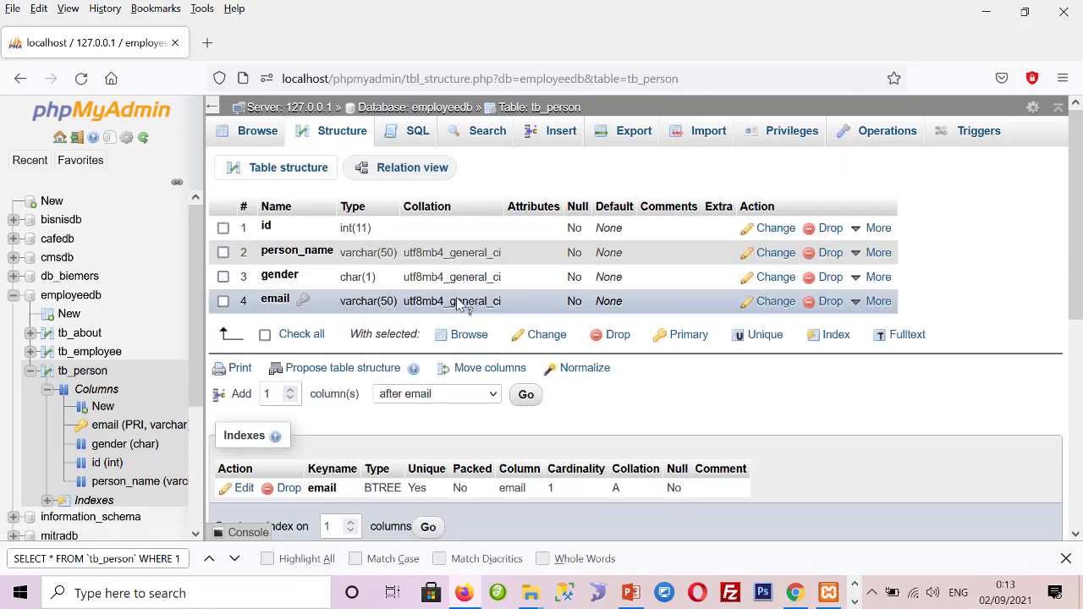
{"action": "left_click", "coordinate": [49, 500]}
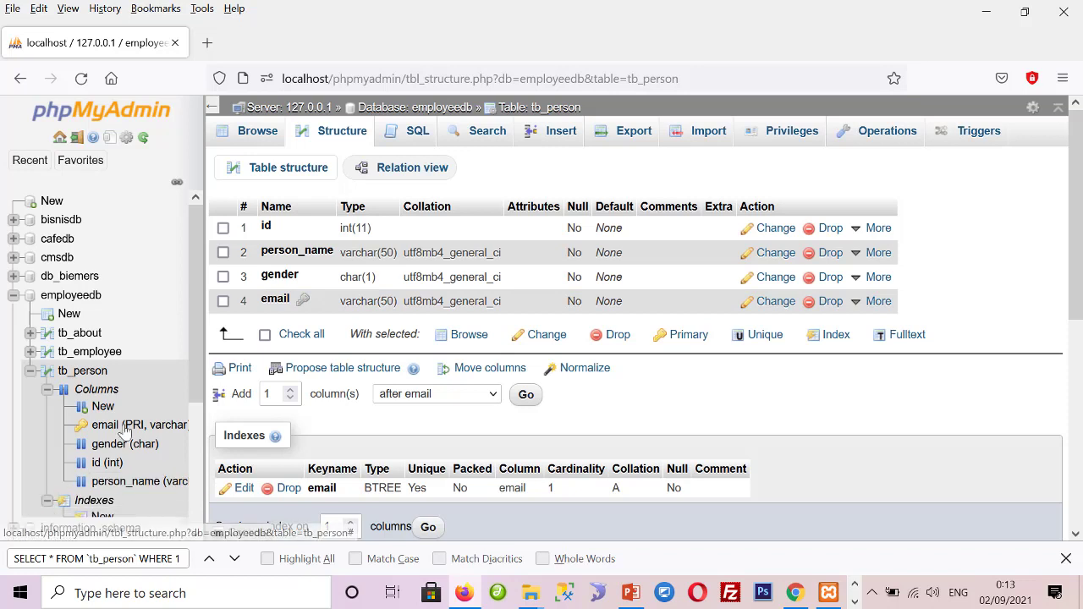
{"action": "scroll", "coordinate": [194, 264], "scroll_direction": "down", "scroll_amount": 3}
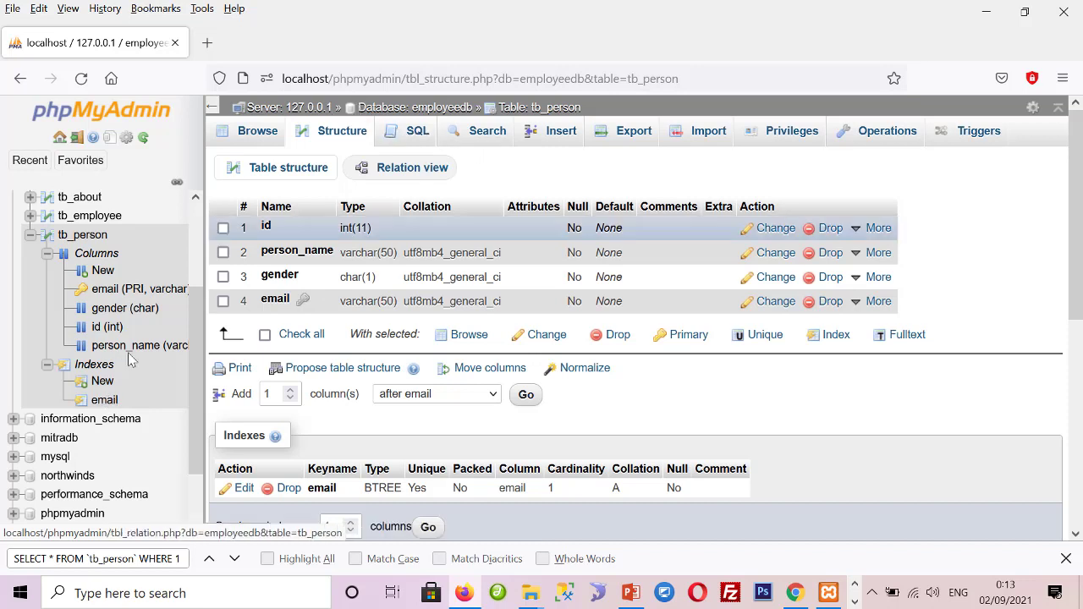
- Run ALTER TABLE tb_person DROP INDEX email; after checking the syntax on the slides
{"action": "left_click", "coordinate": [415, 132]}
{"action": "left_click_drag", "start_coordinate": [484, 208], "coordinate": [153, 146]}
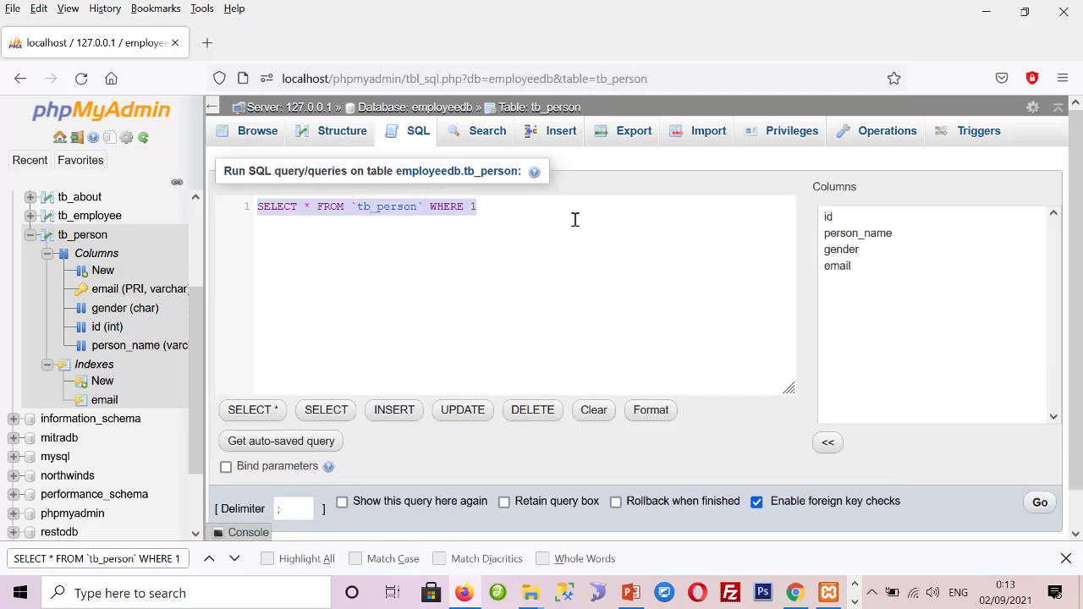
{"action": "type", "text": "ALTER TABL"}
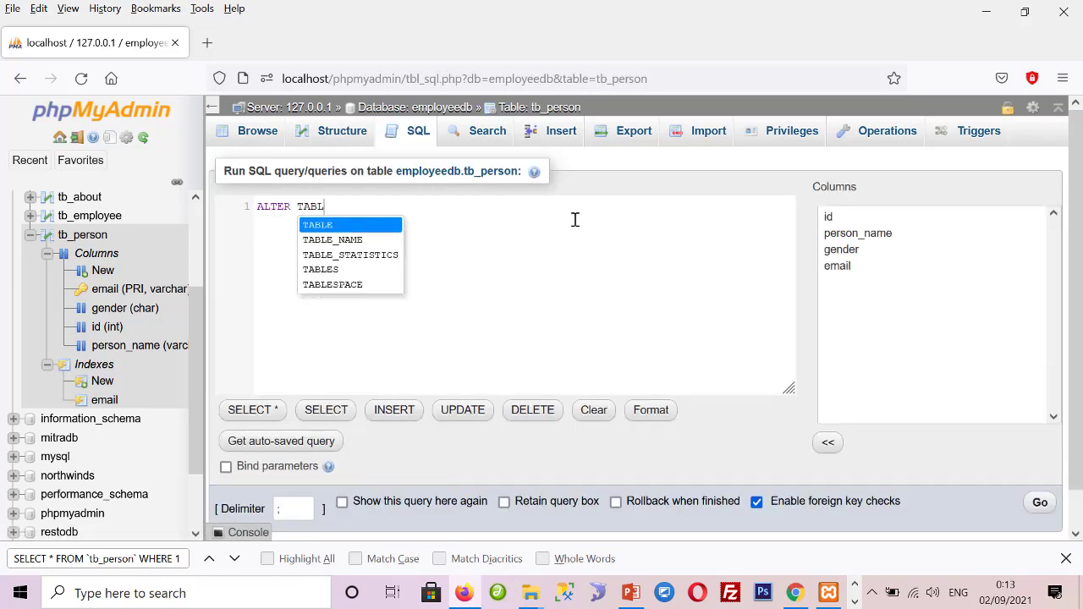
{"action": "type", "text": "E tb_person"}
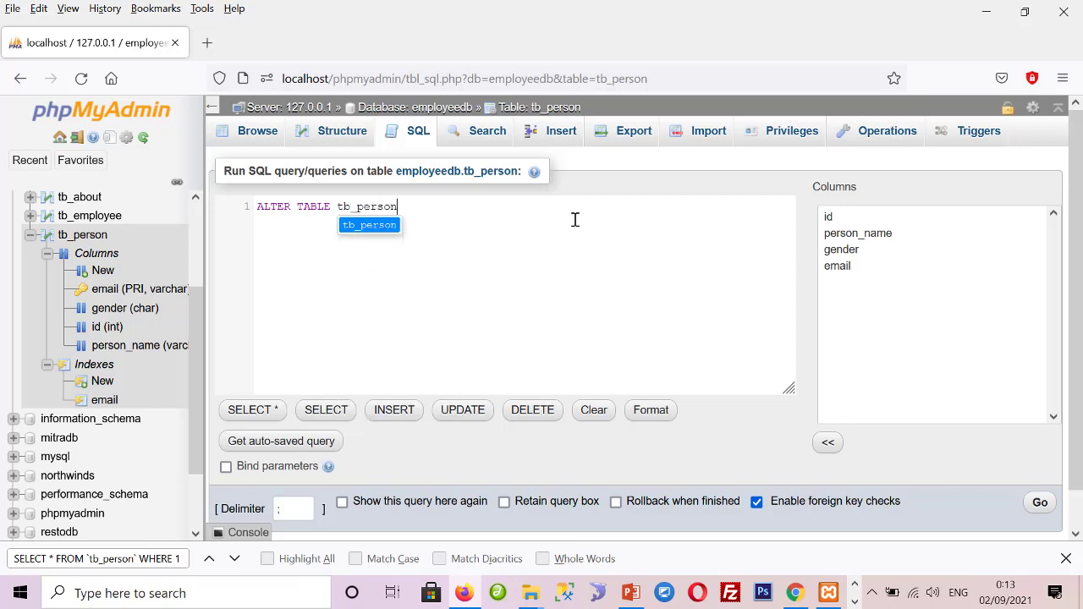
{"action": "key", "text": "Escape"}
{"action": "type", "text": "dro"}
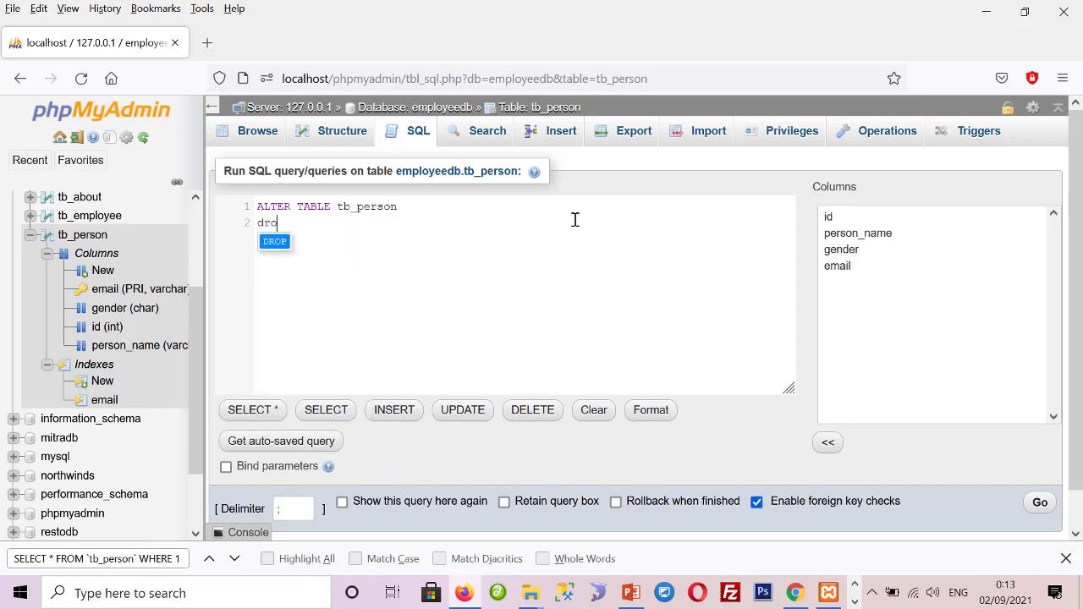
{"action": "type", "text": "p index email"}
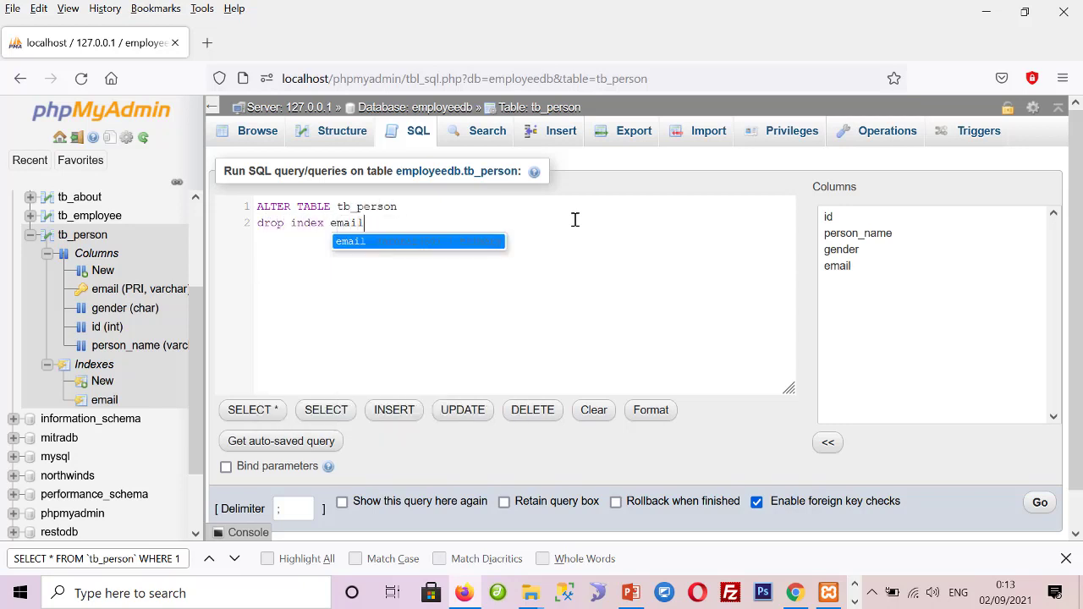
{"action": "type", "text": ";"}
{"action": "key", "text": "ctrl+a"}
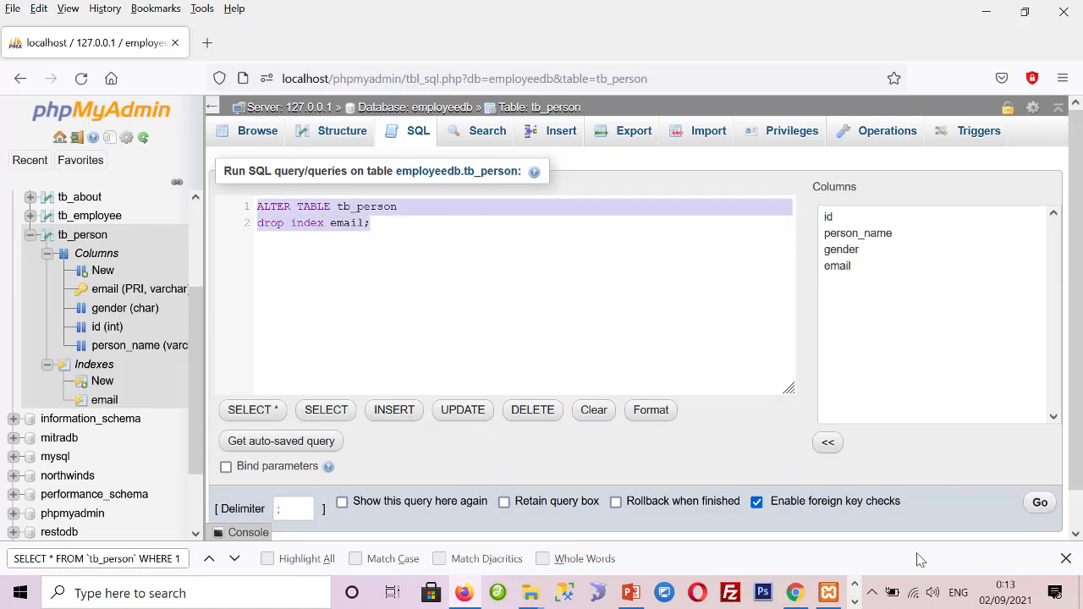
{"action": "left_click", "coordinate": [630, 593]}
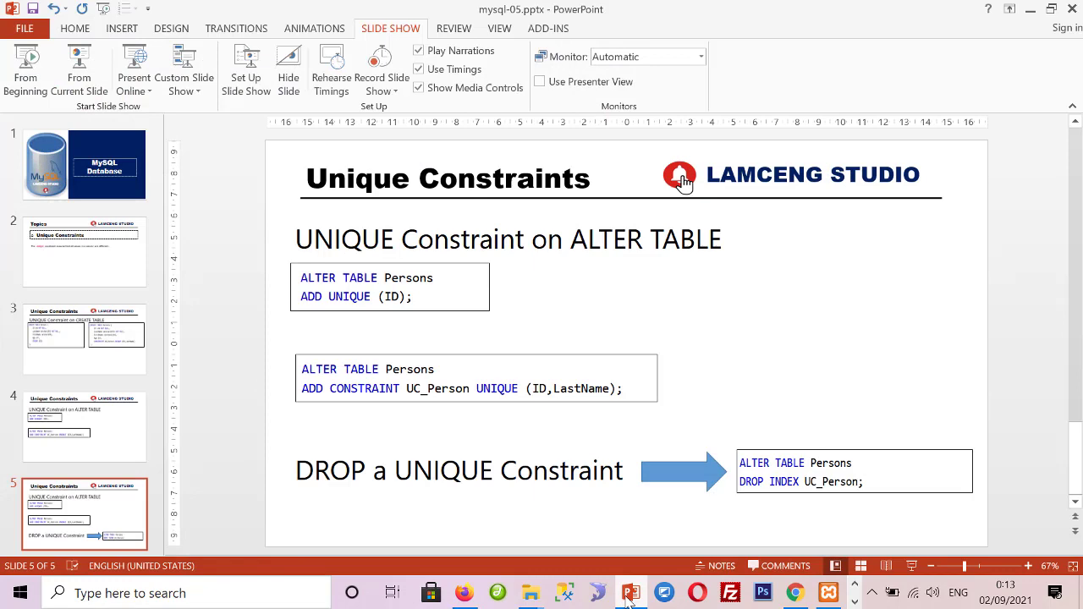
{"action": "left_click", "coordinate": [630, 593]}
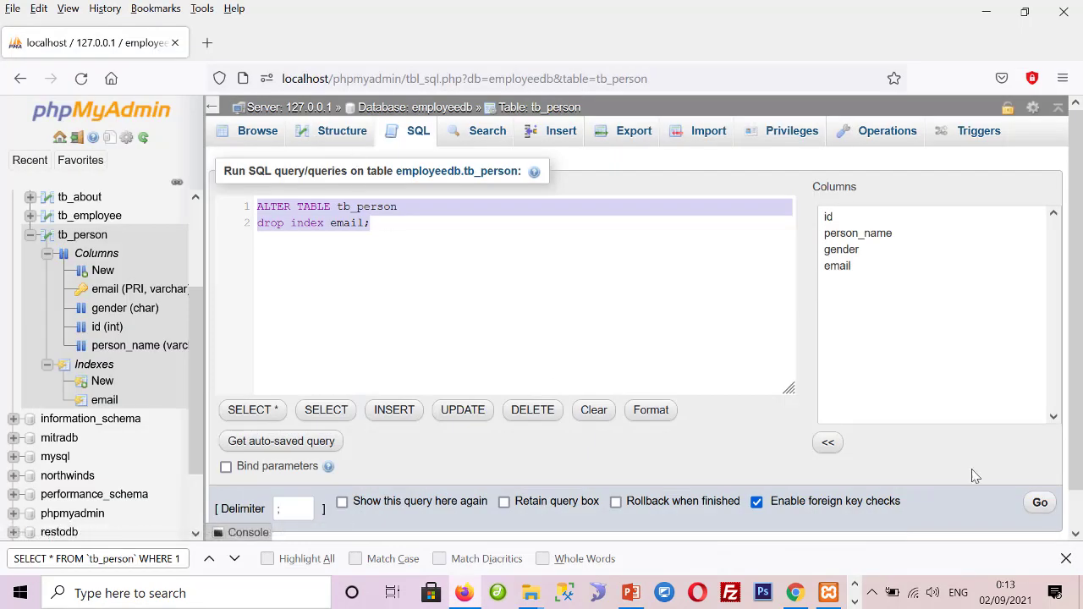
{"action": "left_click", "coordinate": [1036, 505]}
{"action": "left_click", "coordinate": [623, 353]}
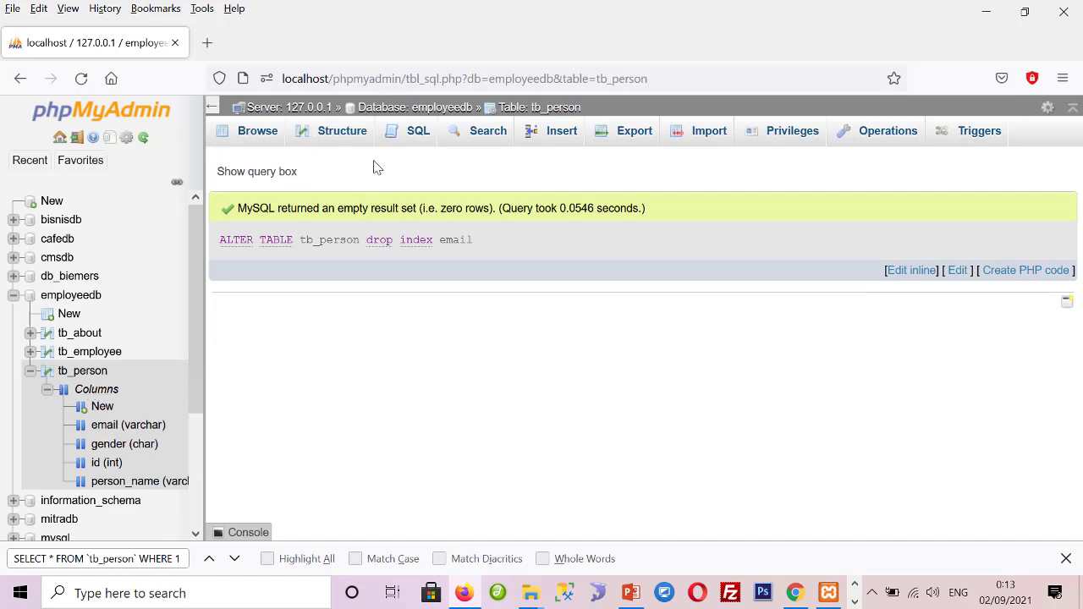
- Delete all rows with DELETE FROM tb_person;, confirming the deletion
{"action": "left_click", "coordinate": [405, 146]}
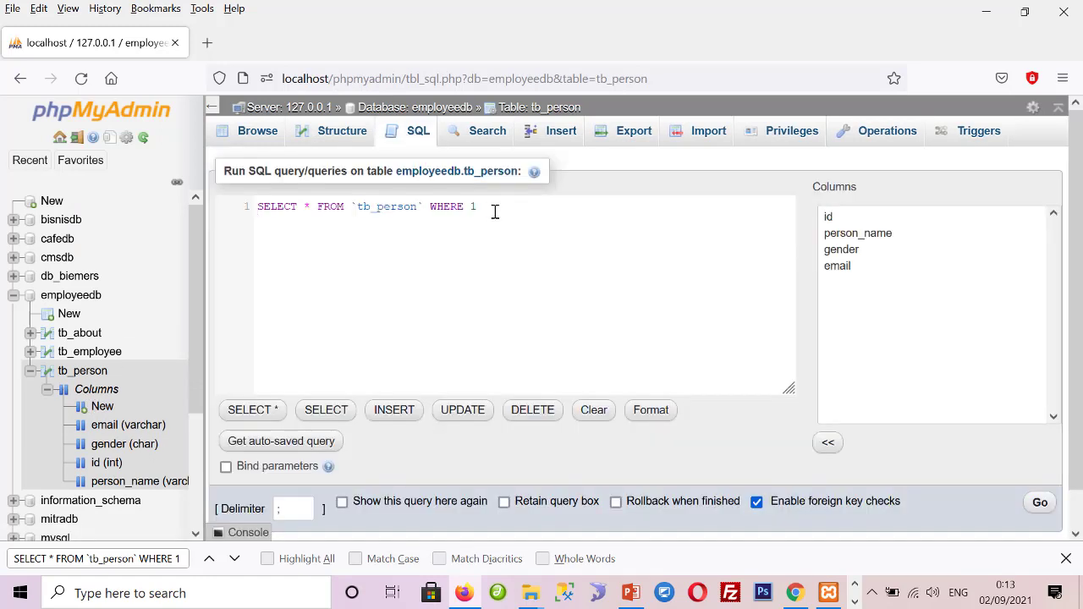
{"action": "type", "text": "d"}
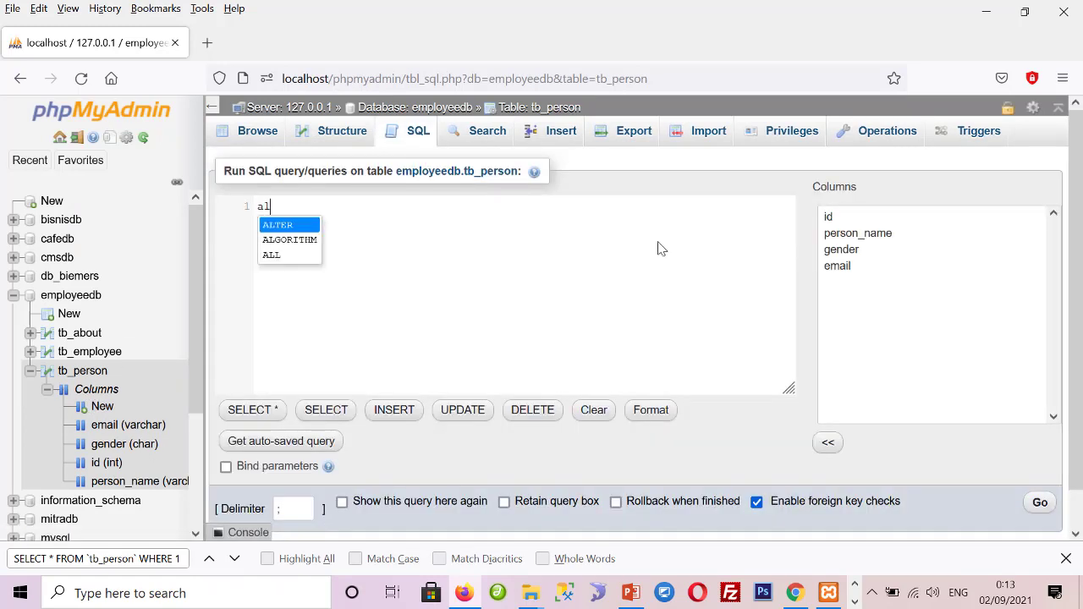
{"action": "type", "text": "elete fr"}
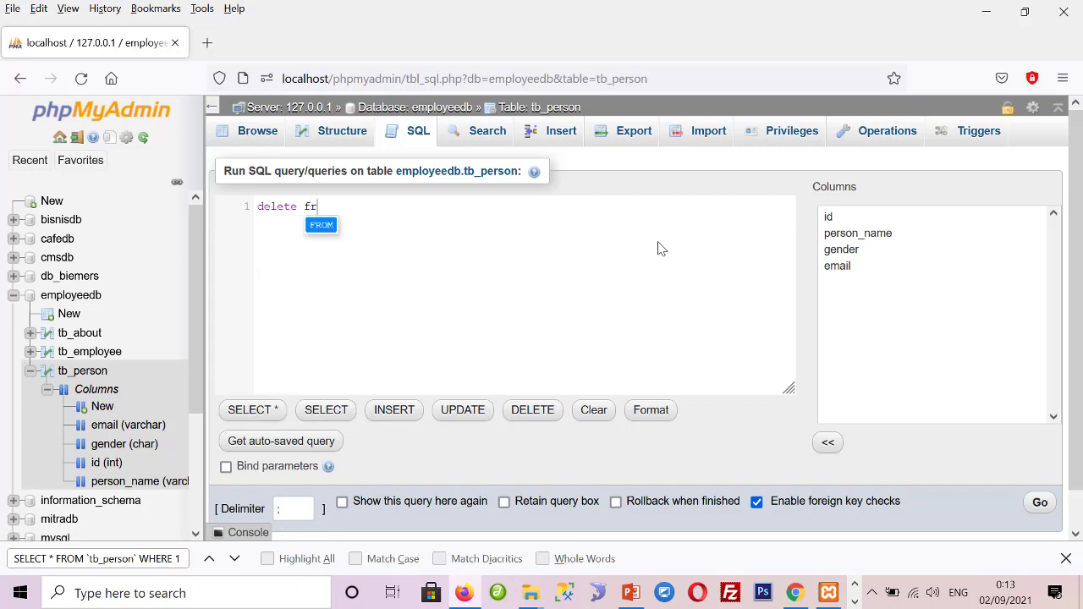
{"action": "type", "text": "om tb_personl"}
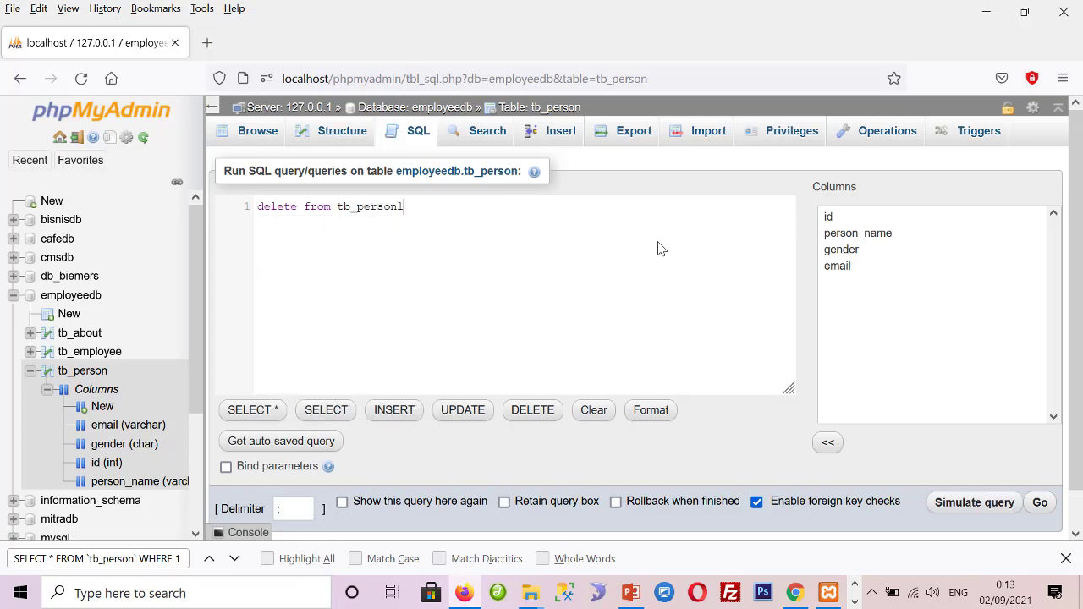
{"action": "key", "text": "BackSpace"}
{"action": "type", "text": ";"}
{"action": "key", "text": "ctrl+a"}
{"action": "left_click", "coordinate": [1039, 503]}
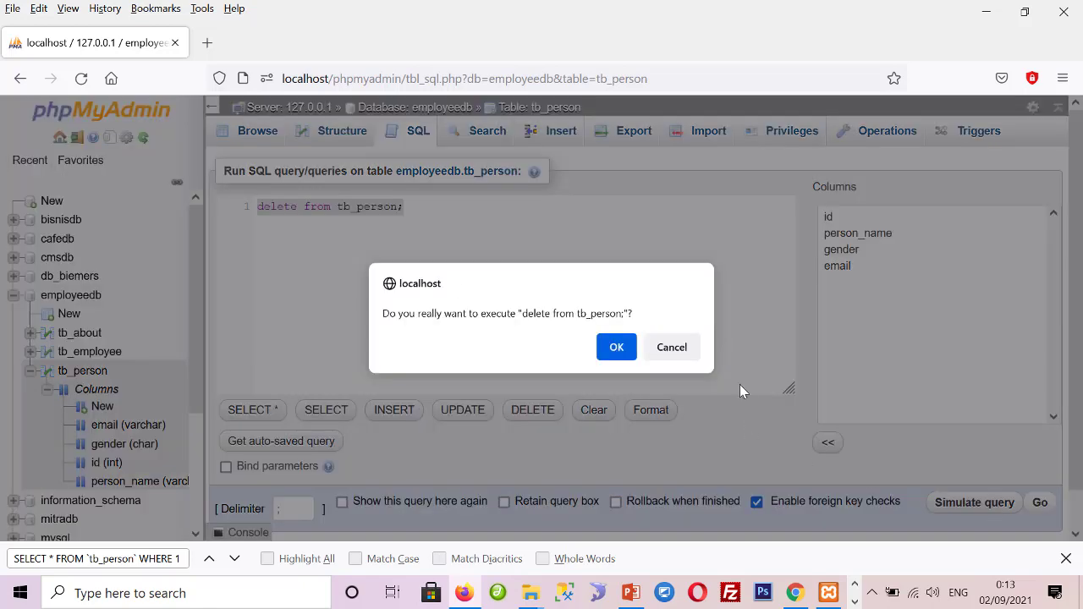
{"action": "left_click", "coordinate": [616, 346]}
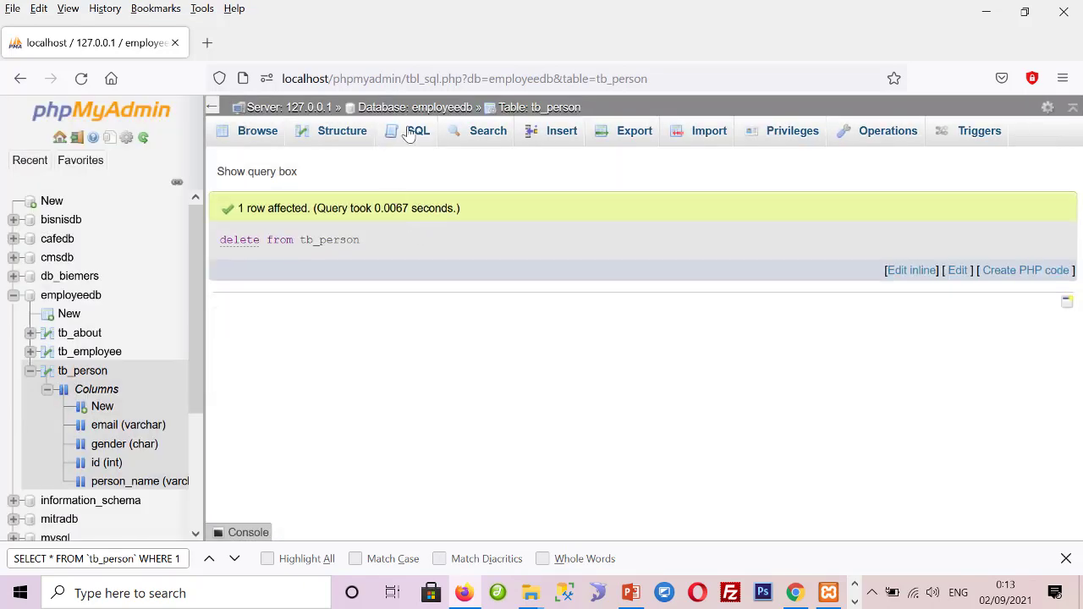
- Run ALTER TABLE tb_person ADD PRIMARY KEY (id); to make id the primary key
{"action": "key", "text": "ctrl+a"}
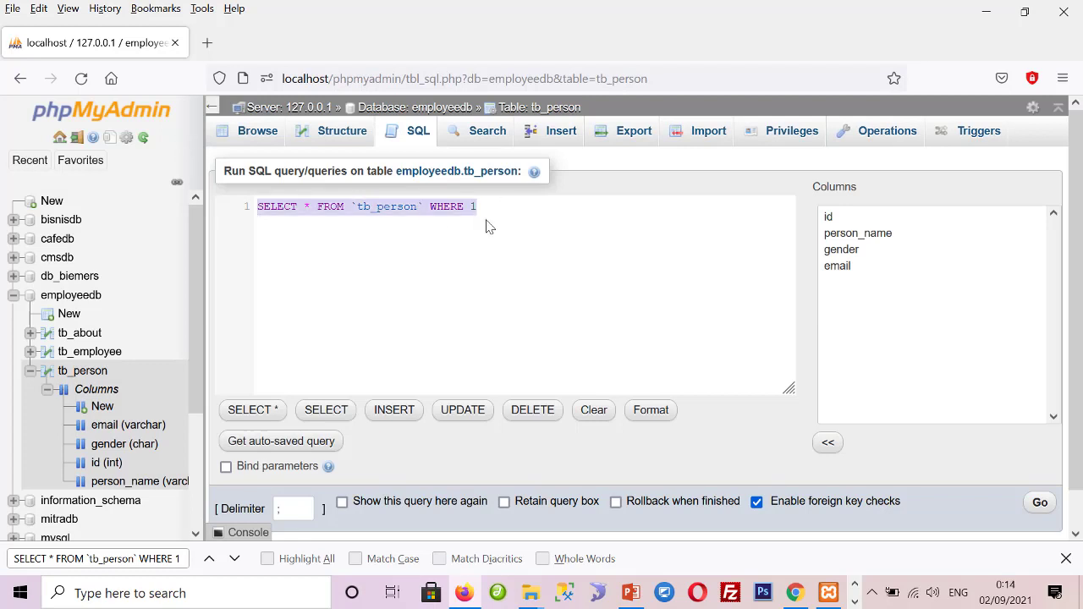
{"action": "type", "text": "alter tab"}
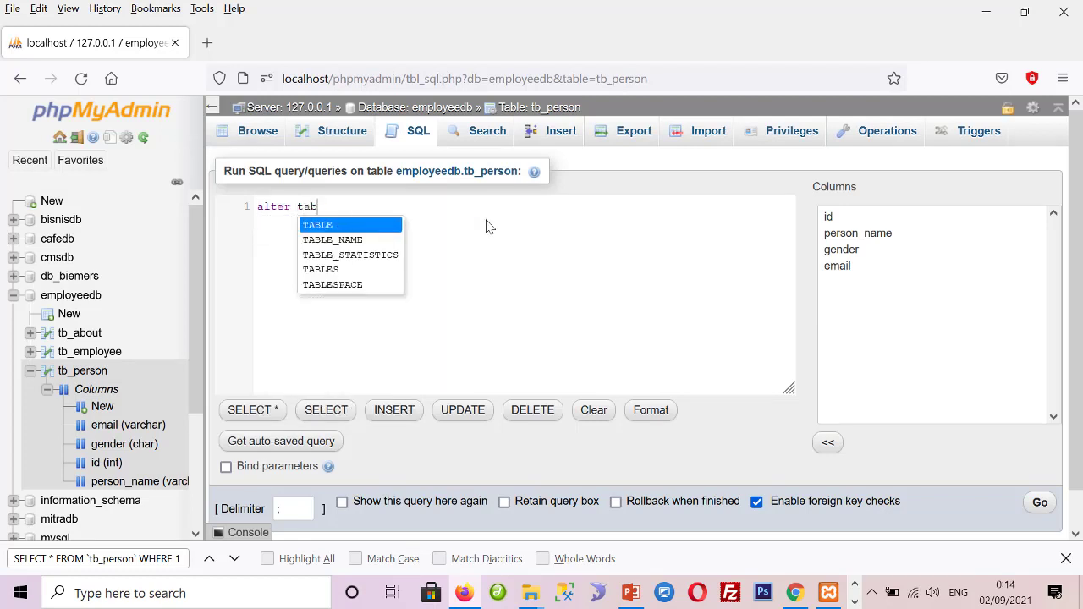
{"action": "type", "text": "le tb_person"}
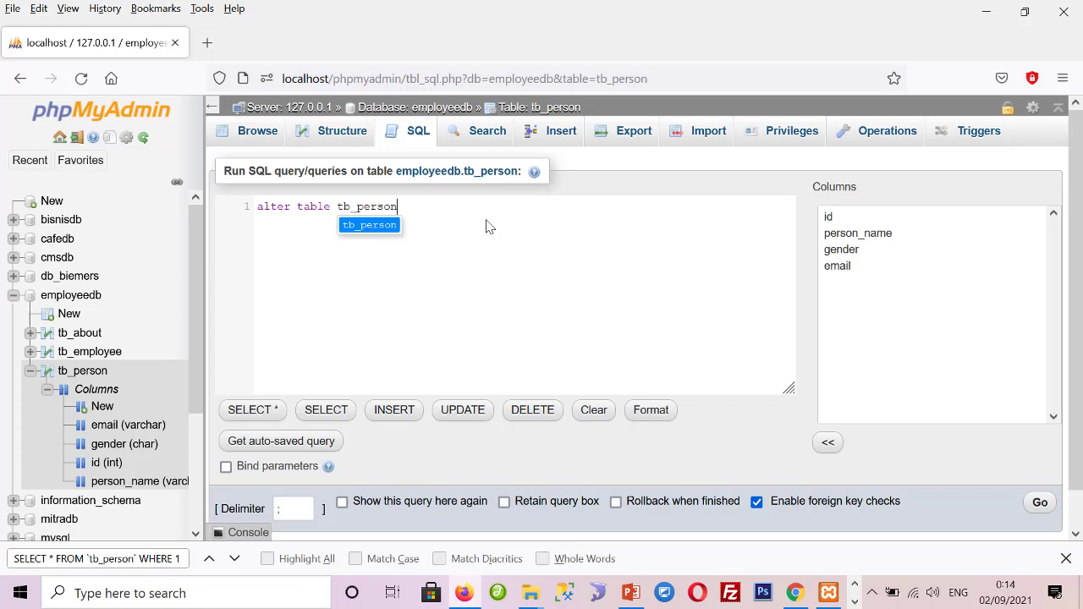
{"action": "key", "text": "Escape"}
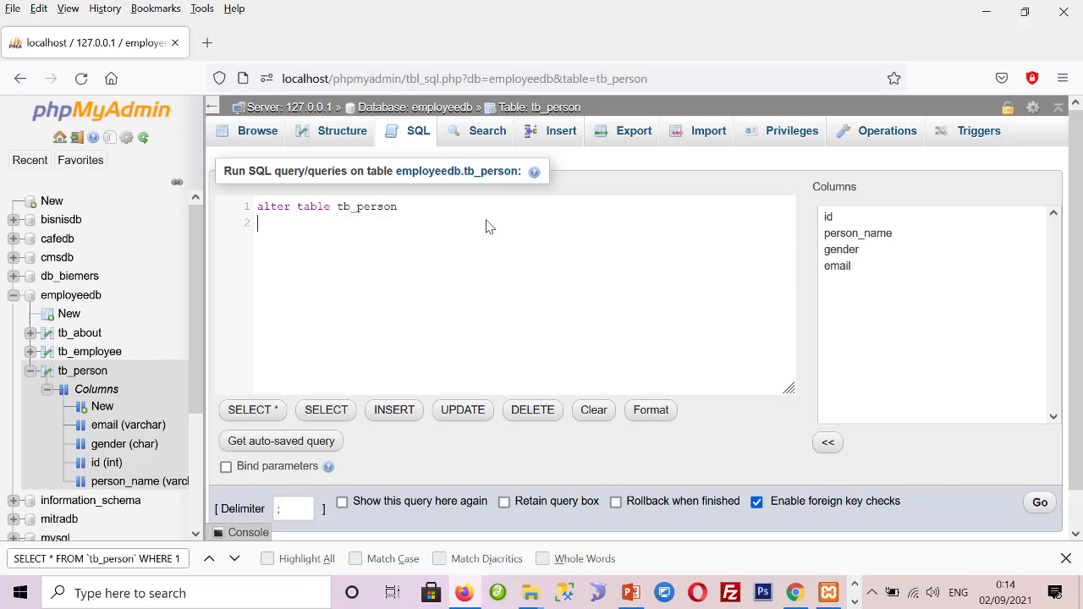
{"action": "type", "text": "add p"}
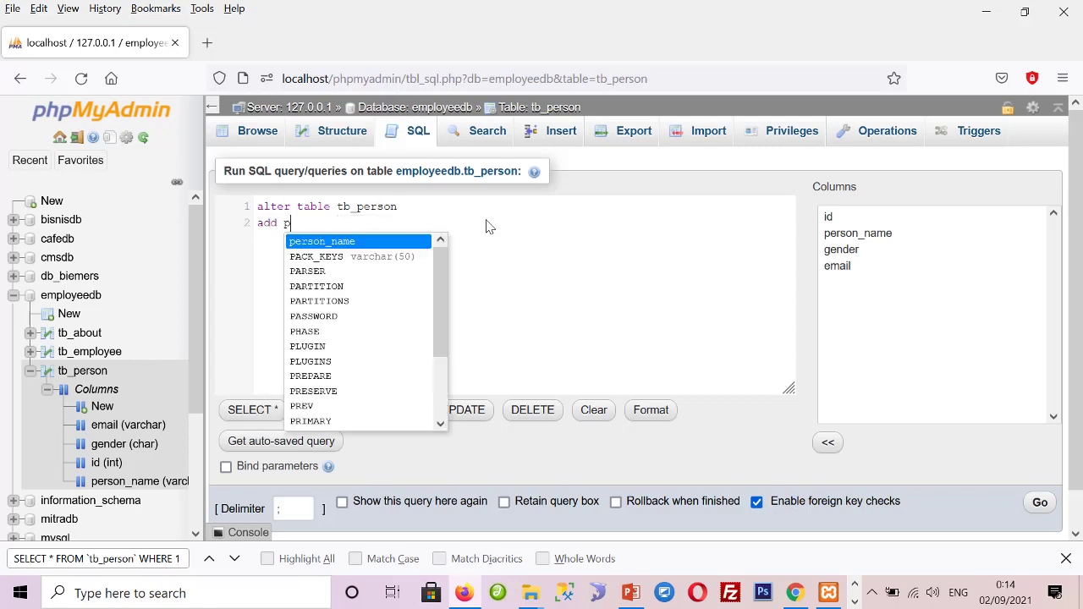
{"action": "type", "text": "rimar"}
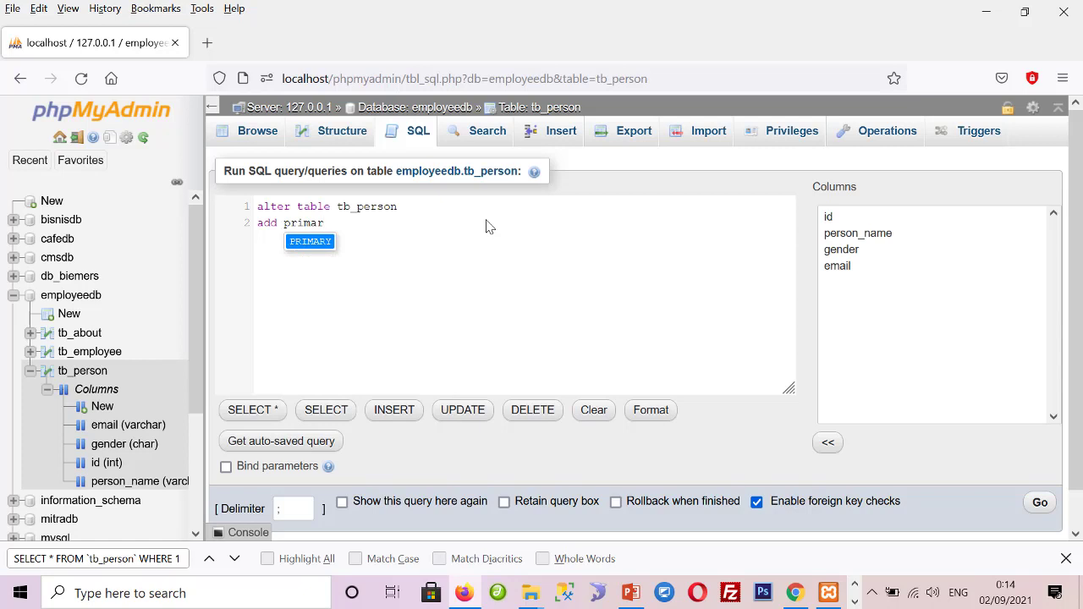
{"action": "type", "text": "y key ("}
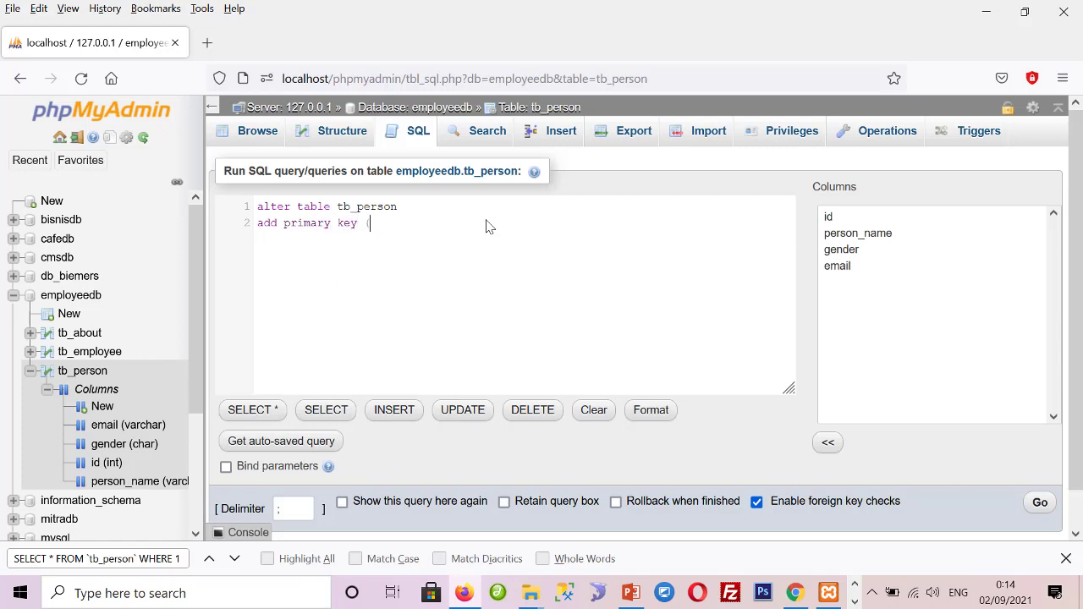
{"action": "type", "text": "id);"}
{"action": "key", "text": "ctrl+a"}
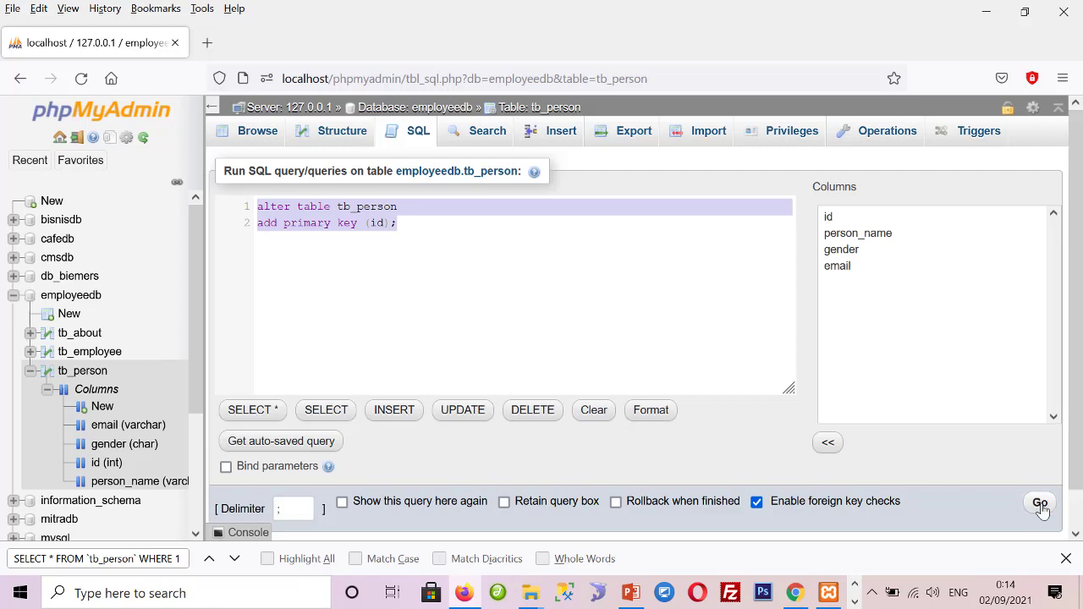
{"action": "left_click", "coordinate": [1040, 504]}
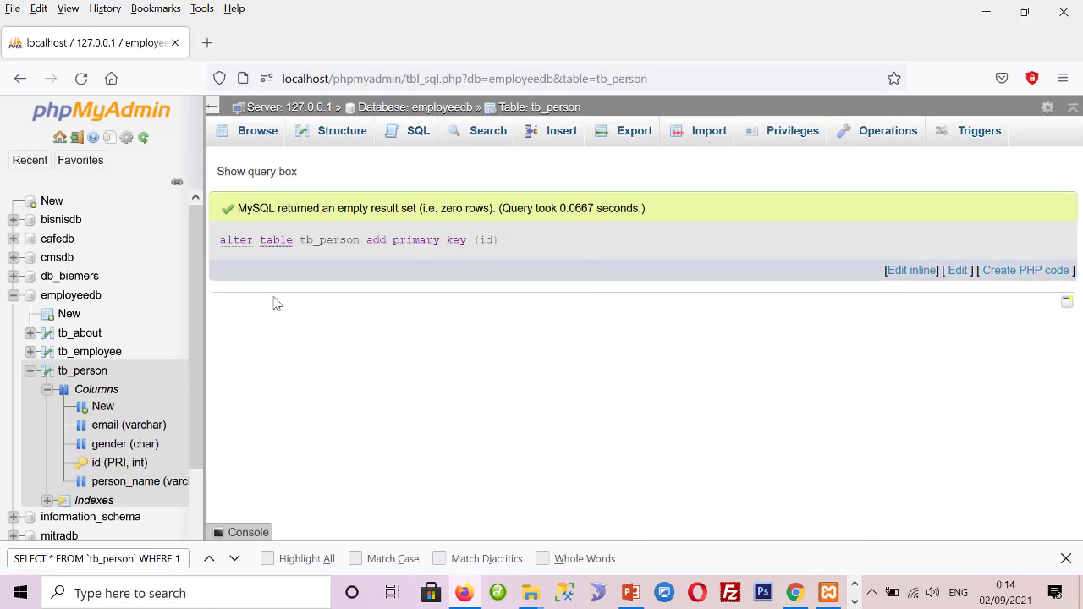
- Run ALTER TABLE tb_person ADD UNIQUE (email); and check that email now shows UNI
{"action": "left_click", "coordinate": [395, 133]}
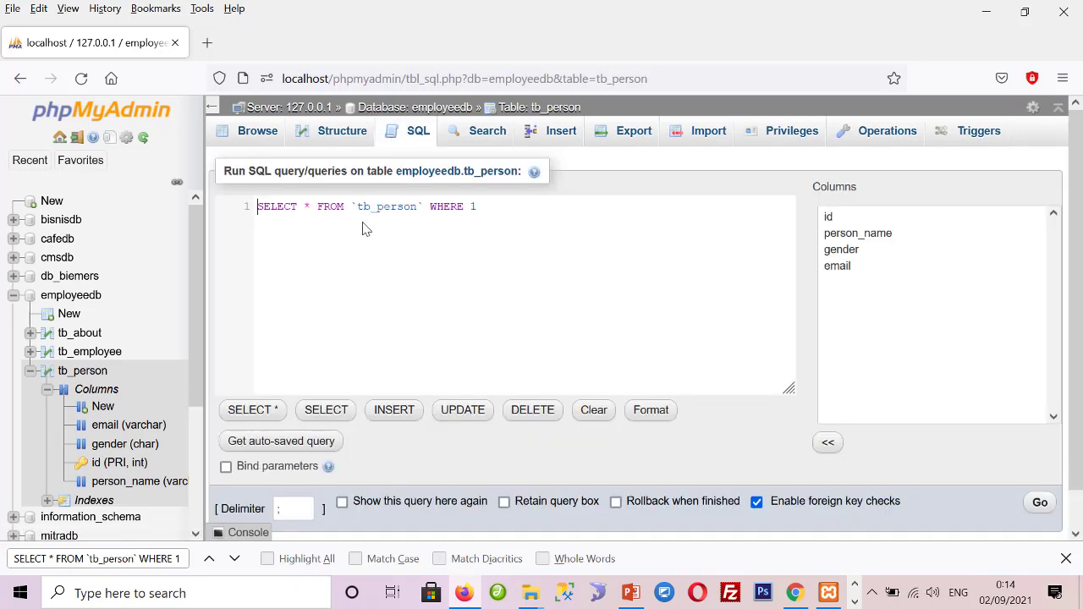
{"action": "triple_click", "coordinate": [495, 208]}
{"action": "type", "text": "alter t"}
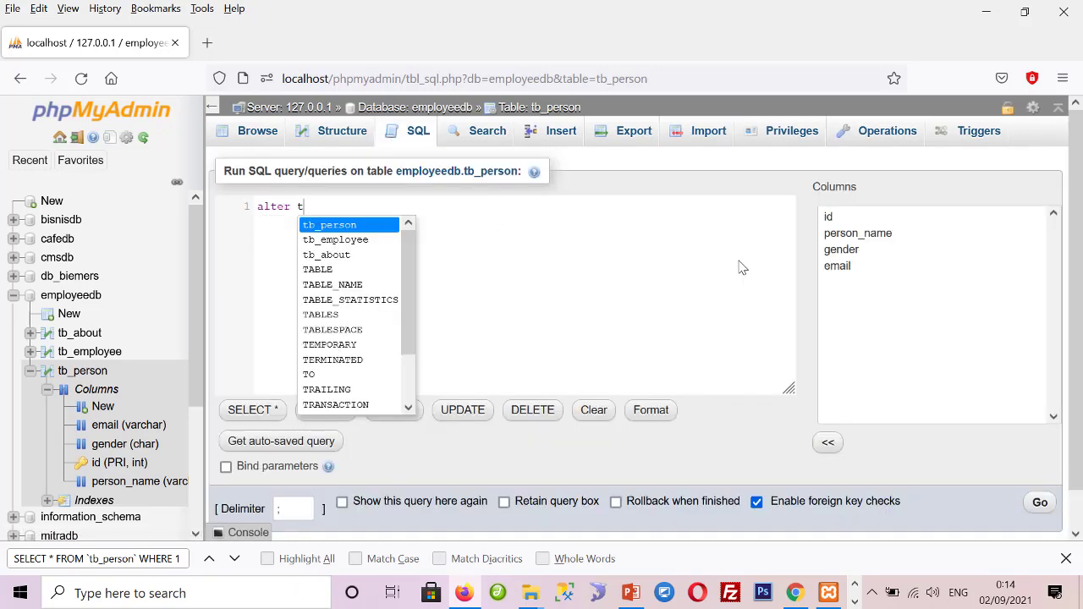
{"action": "type", "text": "able "}
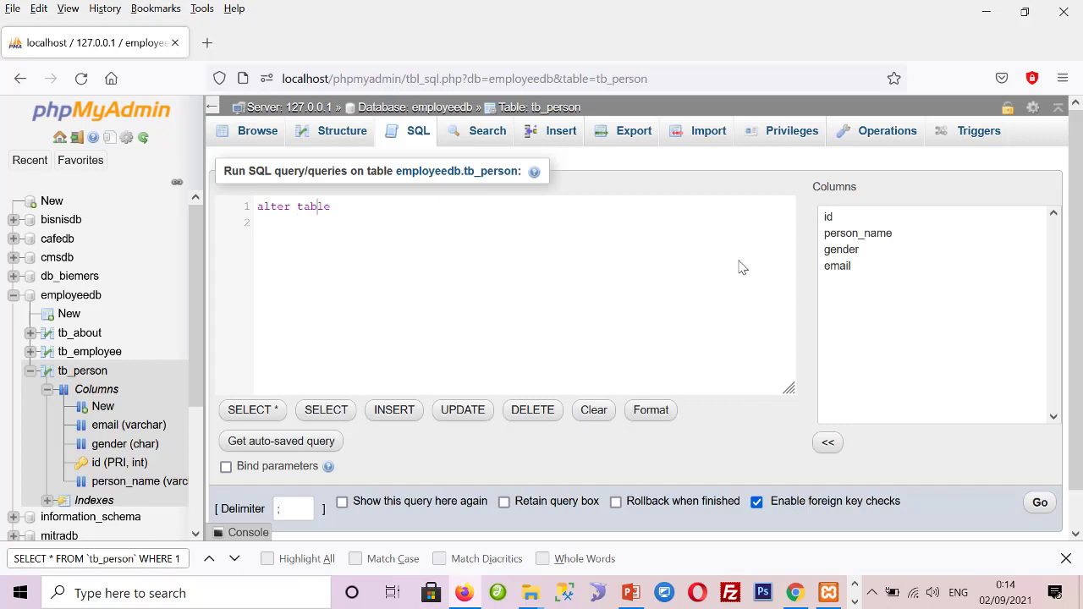
{"action": "type", "text": " tb"}
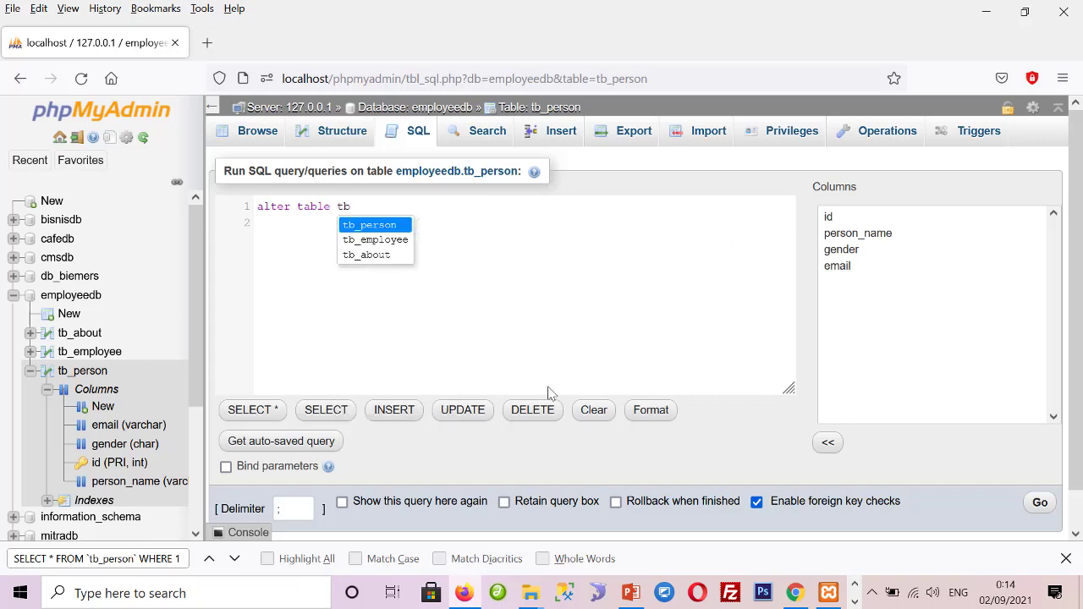
{"action": "type", "text": "_perso"}
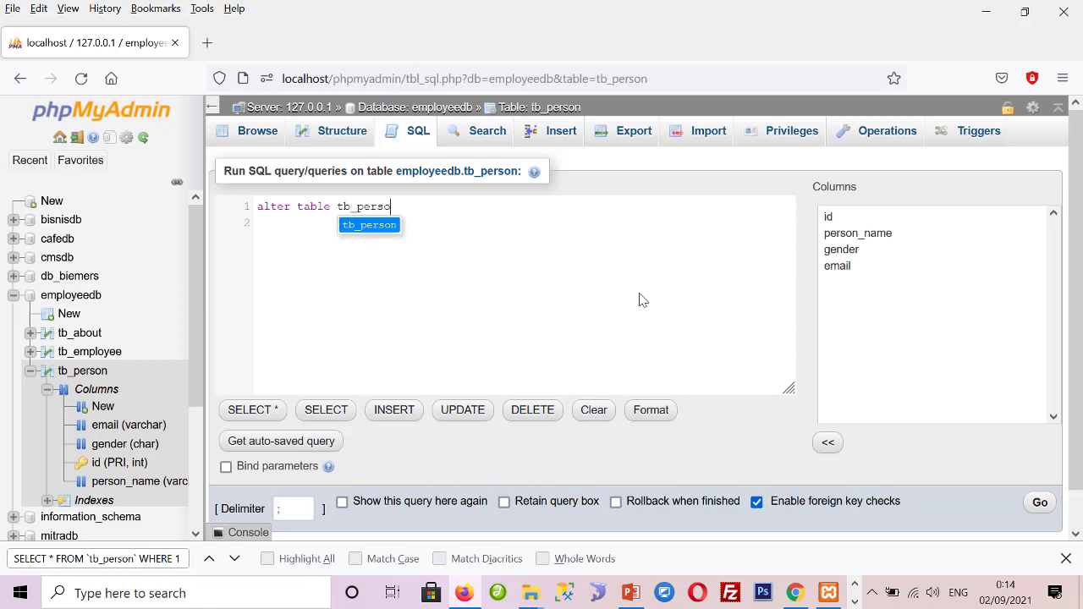
{"action": "type", "text": "n "}
{"action": "type", "text": "ad"}
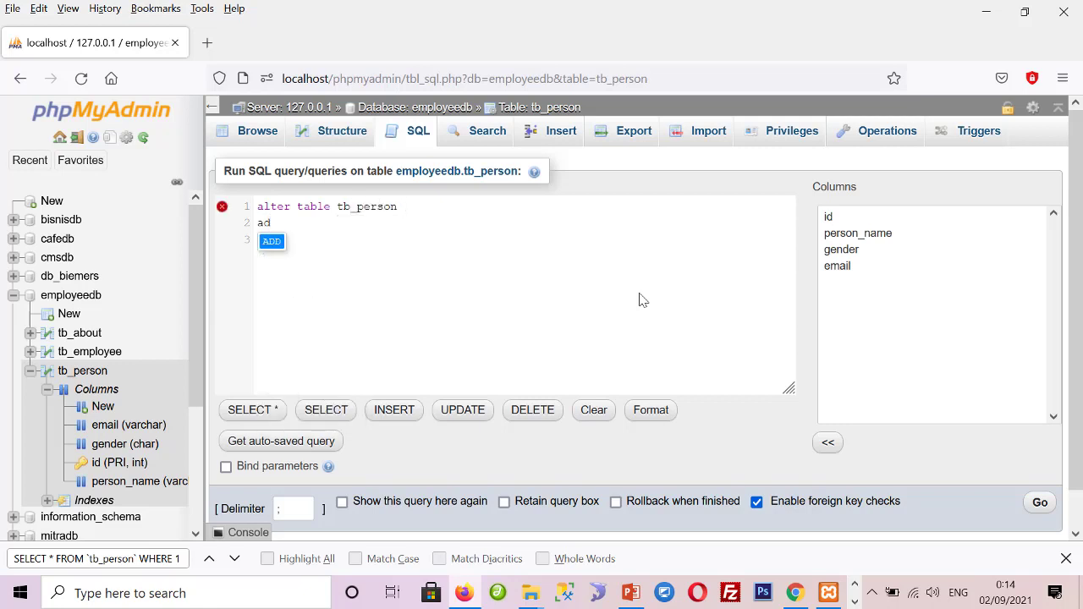
{"action": "type", "text": "d uni"}
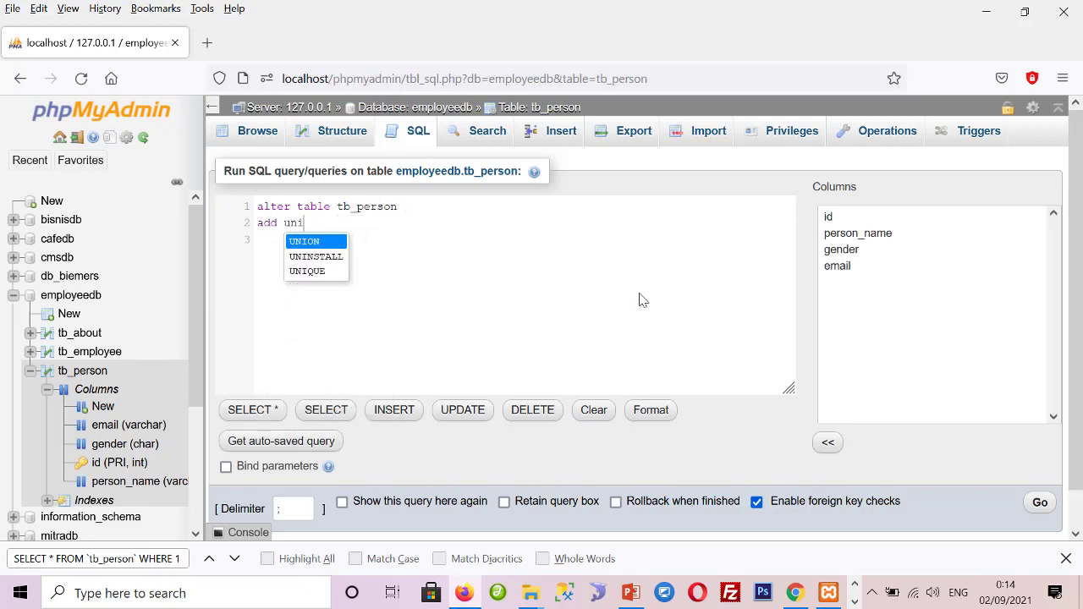
{"action": "type", "text": "que ("}
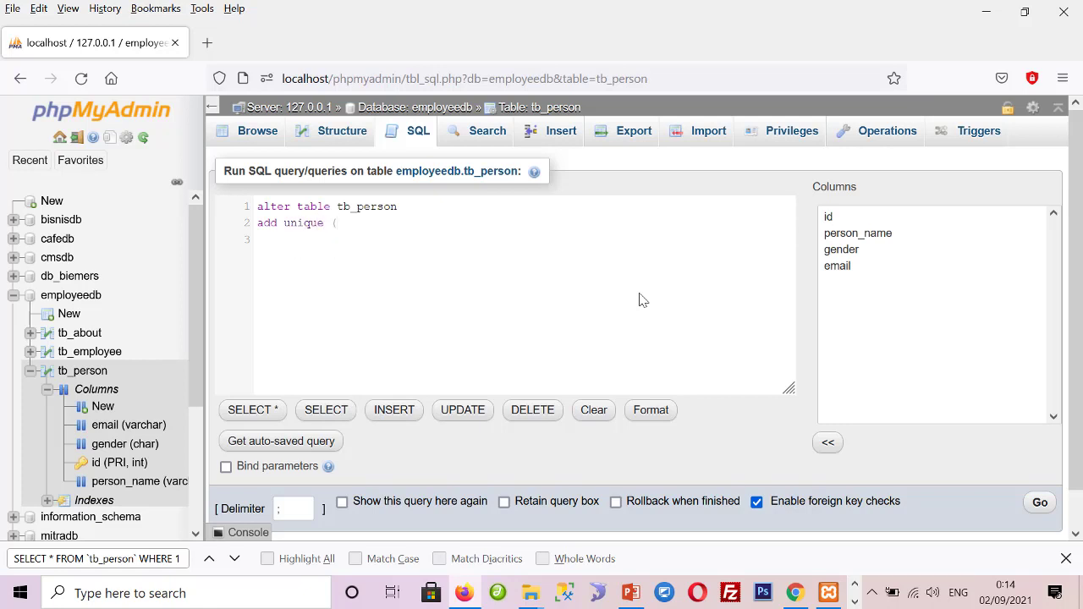
{"action": "type", "text": "email);"}
{"action": "left_click_drag", "start_coordinate": [411, 224], "coordinate": [202, 161]}
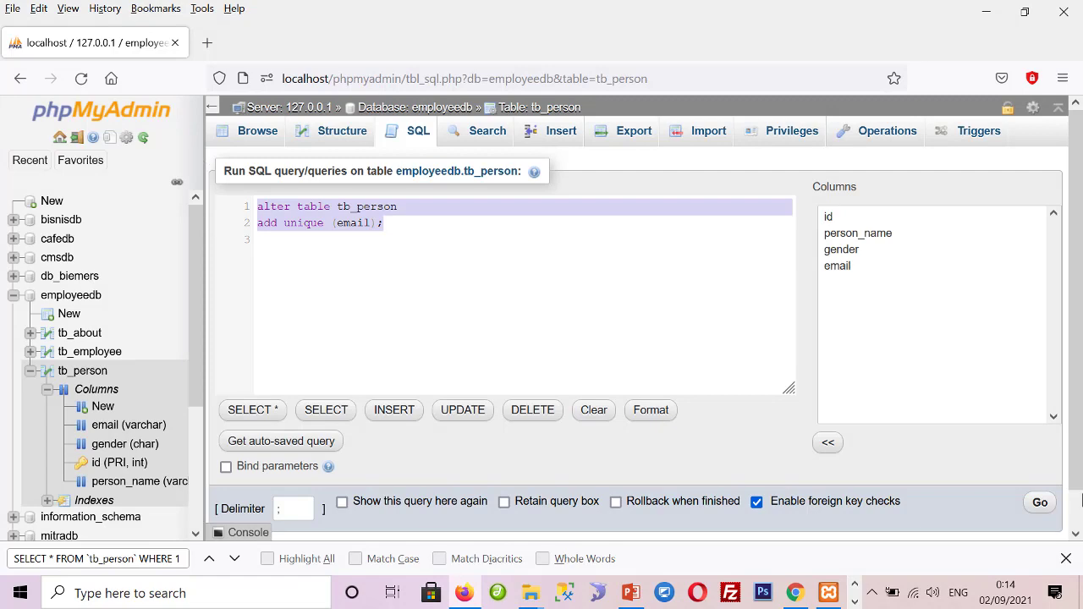
{"action": "left_click", "coordinate": [1040, 503]}
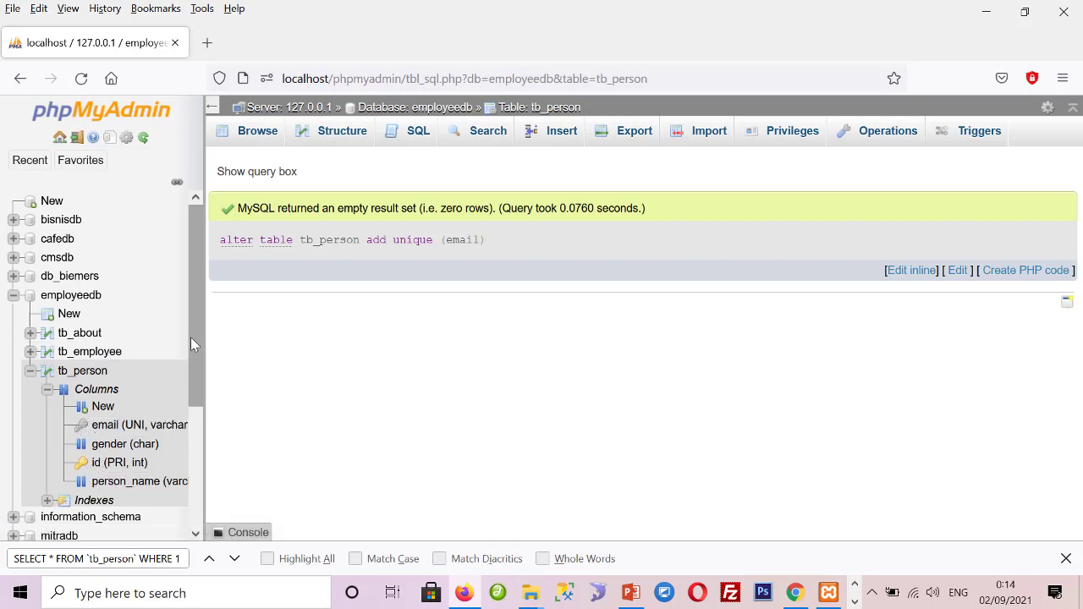
{"action": "scroll", "coordinate": [190, 337], "scroll_direction": "down", "scroll_amount": 2}
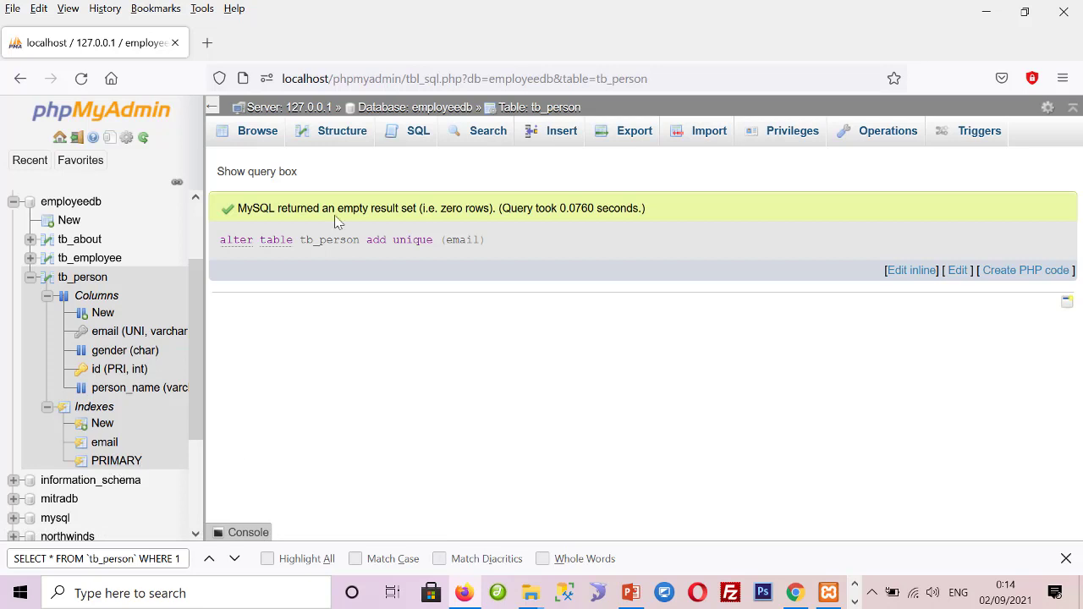
- Select both tb_person insert statements in the Notepad notes, then return to phpMyAdmin's SQL editor
{"action": "left_click", "coordinate": [405, 134]}
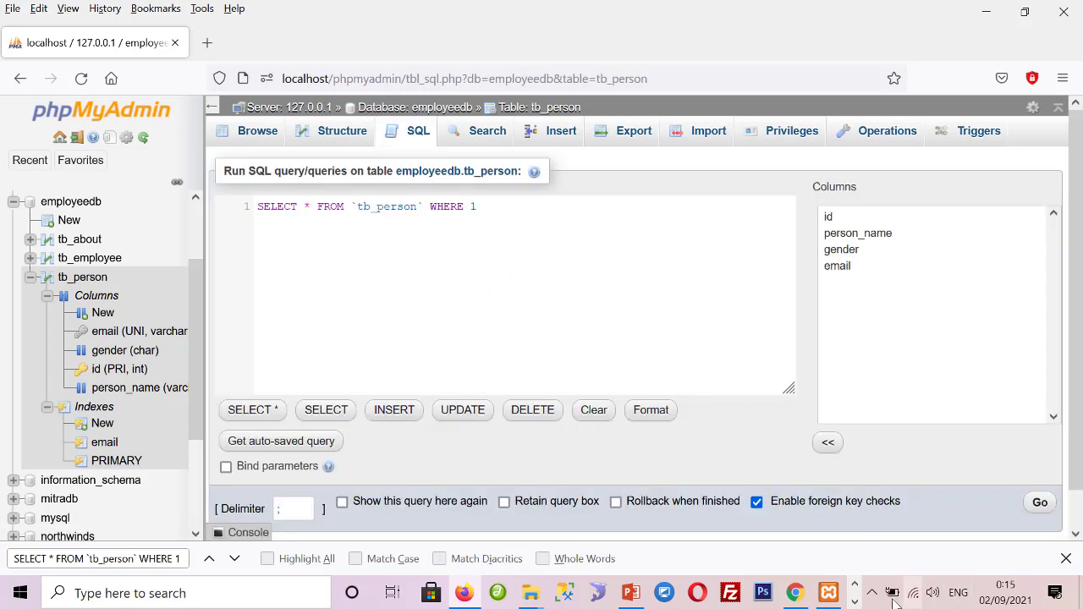
{"action": "left_click", "coordinate": [434, 593]}
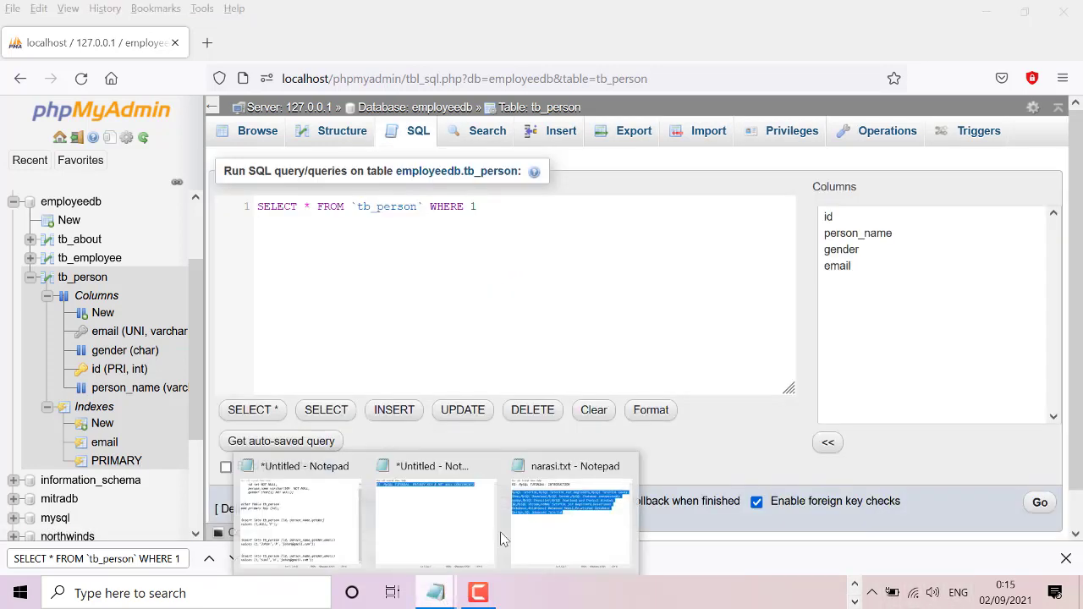
{"action": "left_click", "coordinate": [422, 521]}
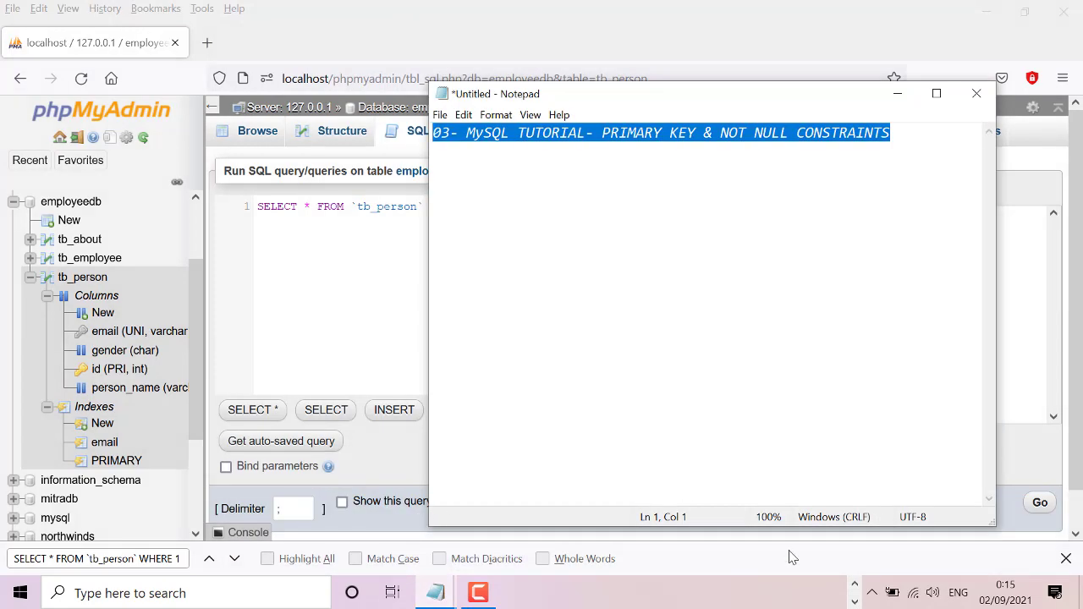
{"action": "left_click", "coordinate": [435, 592]}
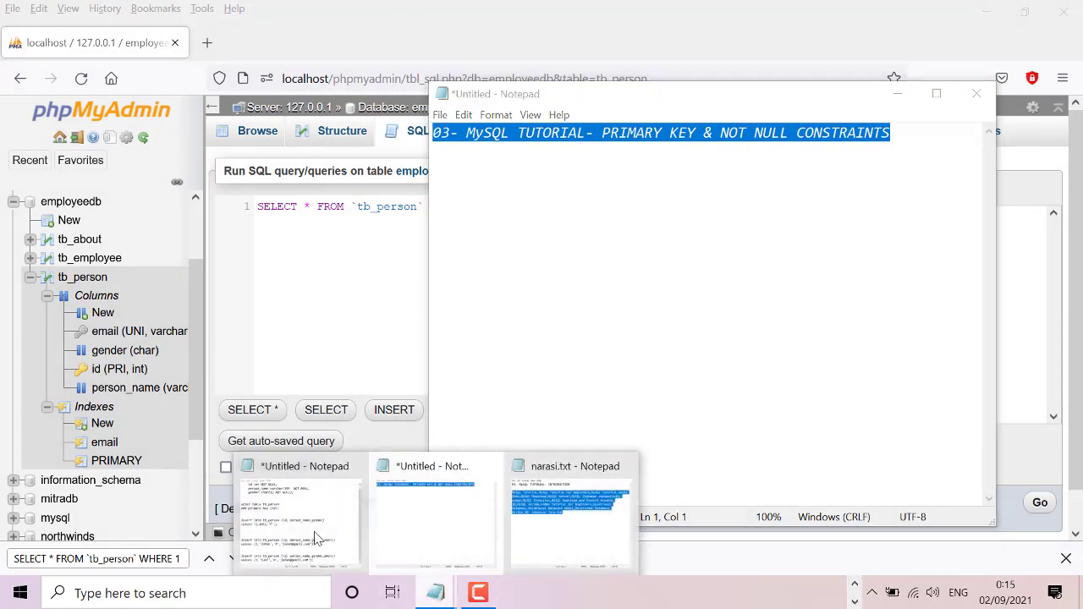
{"action": "left_click", "coordinate": [316, 538]}
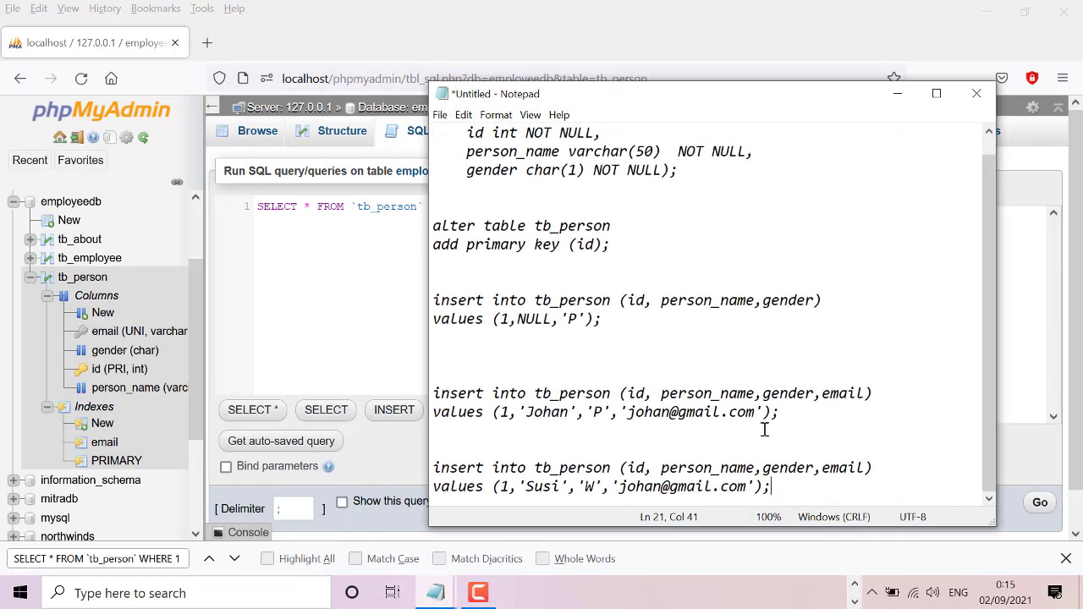
{"action": "left_click_drag", "start_coordinate": [782, 414], "coordinate": [433, 394]}
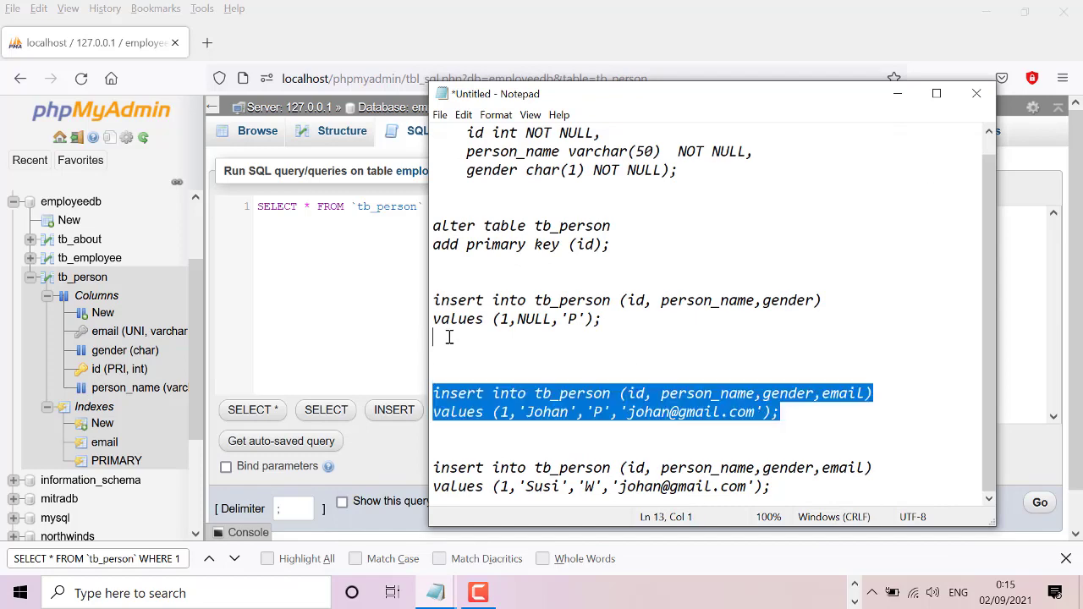
{"action": "left_click", "coordinate": [807, 483], "text": "shift"}
{"action": "left_click", "coordinate": [334, 264]}
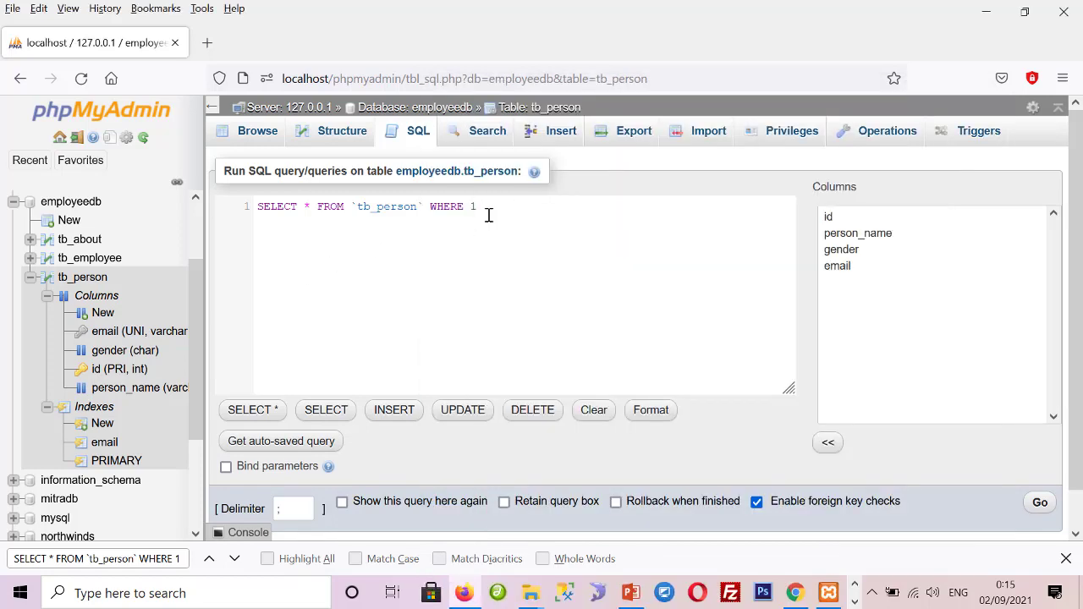
- Replace the editor's query with the two tb_person inserts, giving the second row id 2 and gender W
{"action": "key", "text": "ctrl+a"}
{"action": "key", "text": "ctrl+v"}
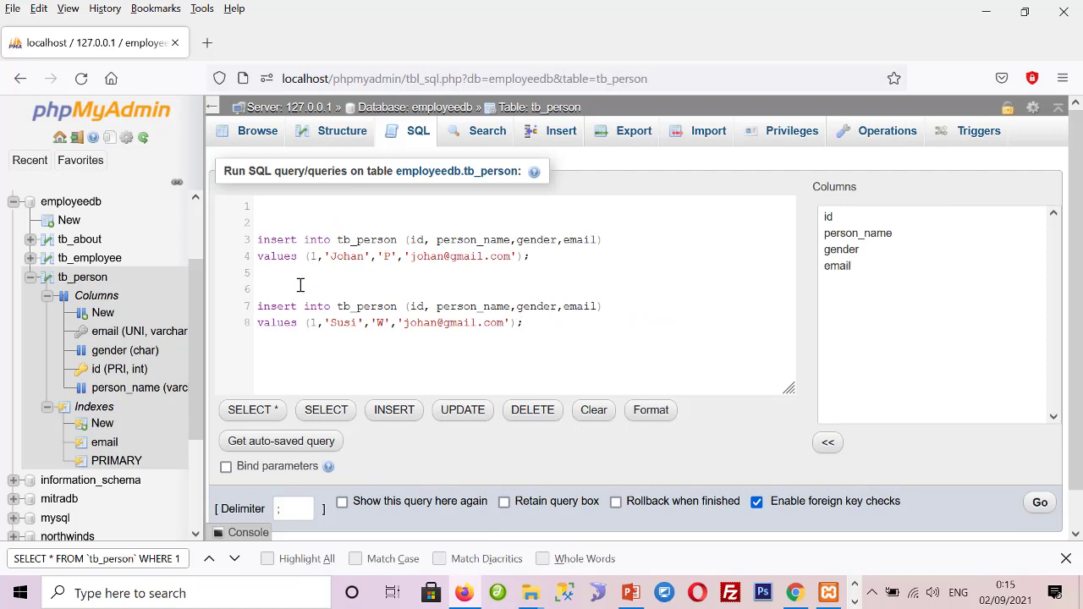
{"action": "double_click", "coordinate": [315, 324]}
{"action": "type", "text": "2"}
{"action": "left_click_drag", "start_coordinate": [331, 325], "coordinate": [507, 322]}
{"action": "double_click", "coordinate": [378, 326]}
{"action": "type", "text": "W"}
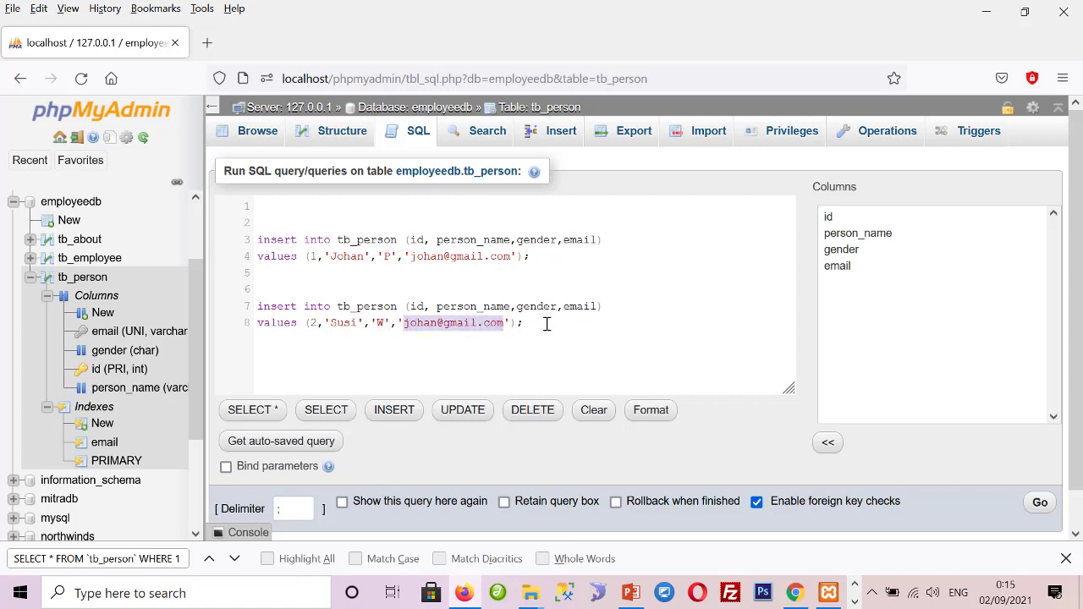
{"action": "left_click_drag", "start_coordinate": [536, 324], "coordinate": [261, 227]}
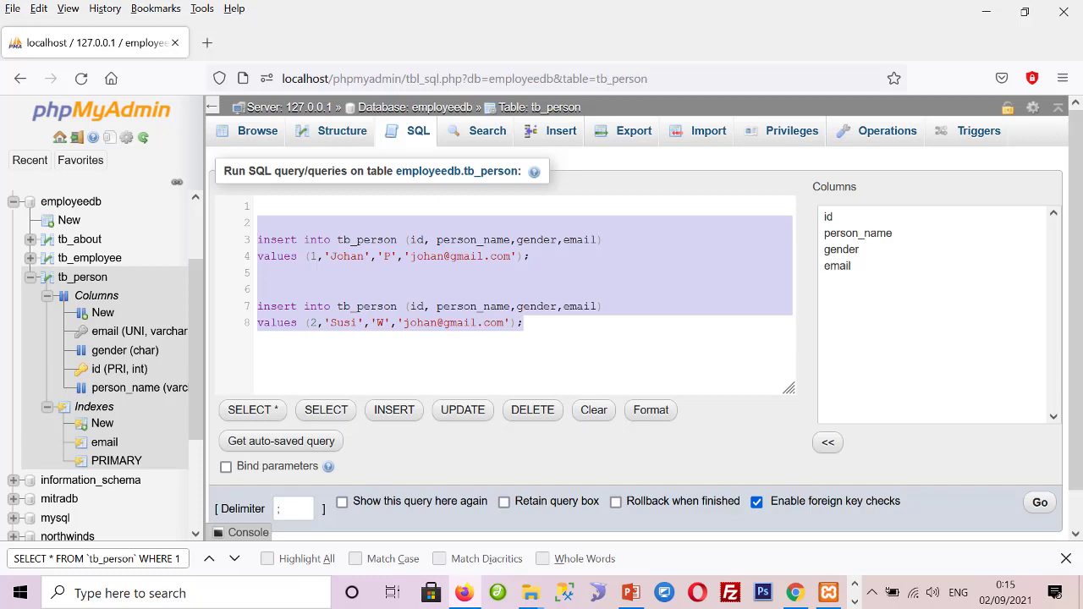
- Run both inserts, confirm error #1062 duplicate entry for key 'email', and reopen a blank SQL editor
{"action": "left_click", "coordinate": [1040, 502]}
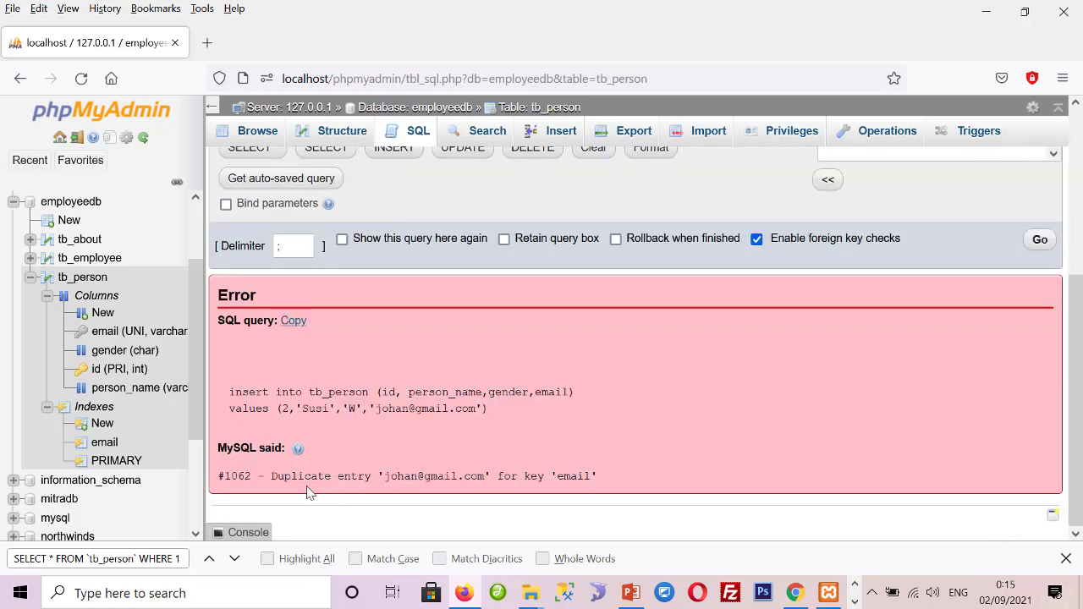
{"action": "left_click_drag", "start_coordinate": [272, 476], "coordinate": [490, 477]}
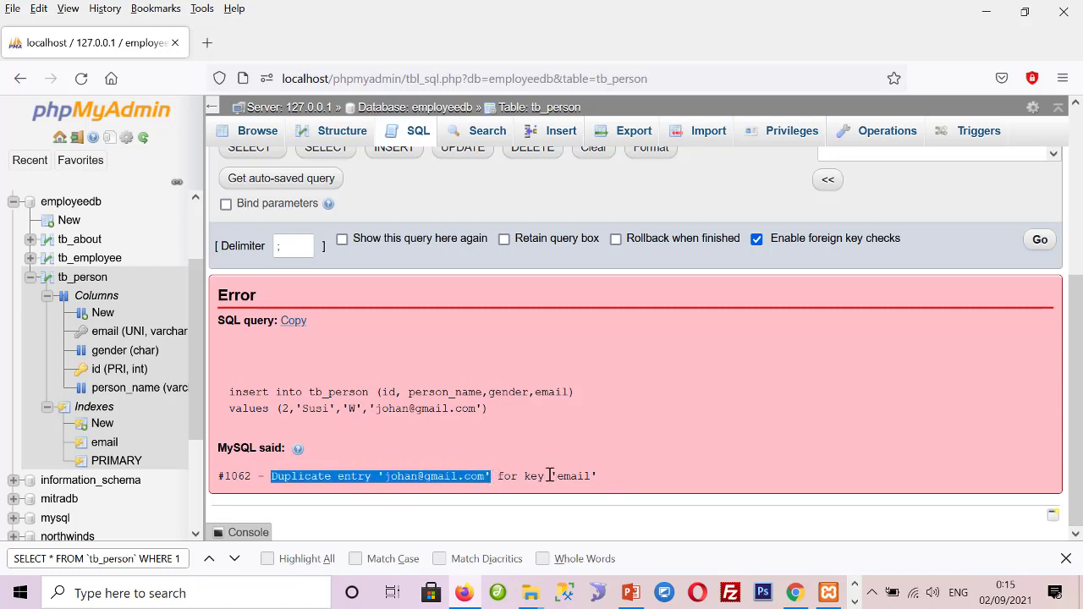
{"action": "left_click", "coordinate": [403, 132]}
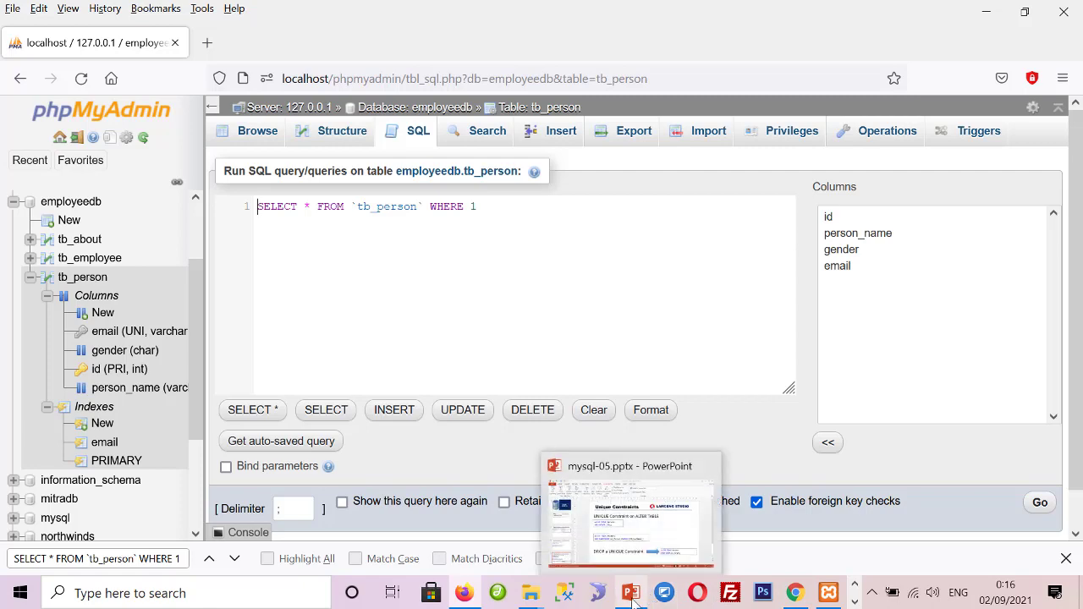
{"action": "left_click", "coordinate": [633, 596]}
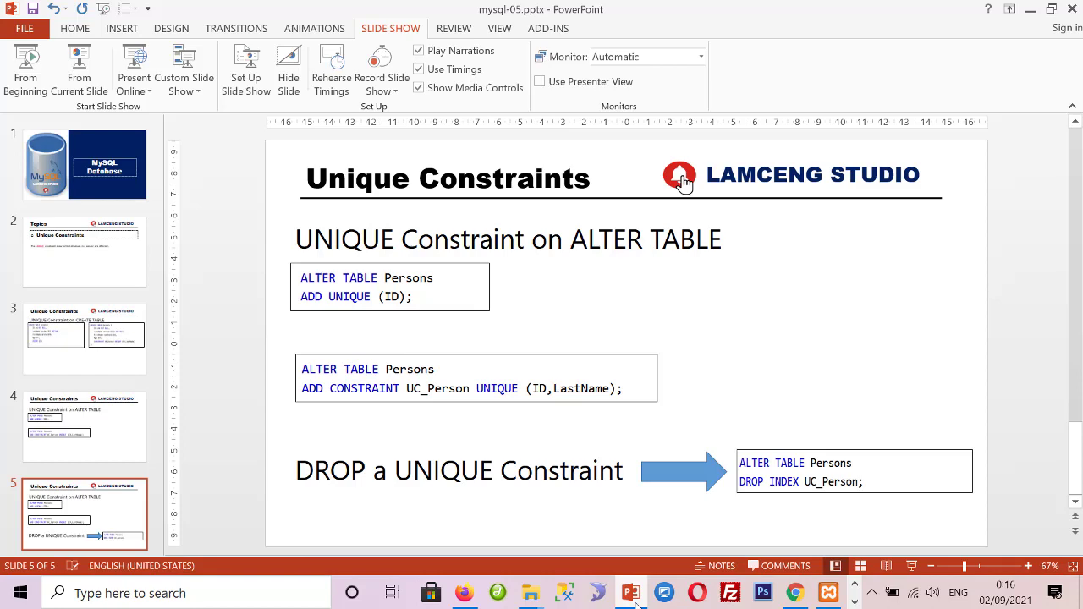
{"action": "left_click", "coordinate": [633, 596]}
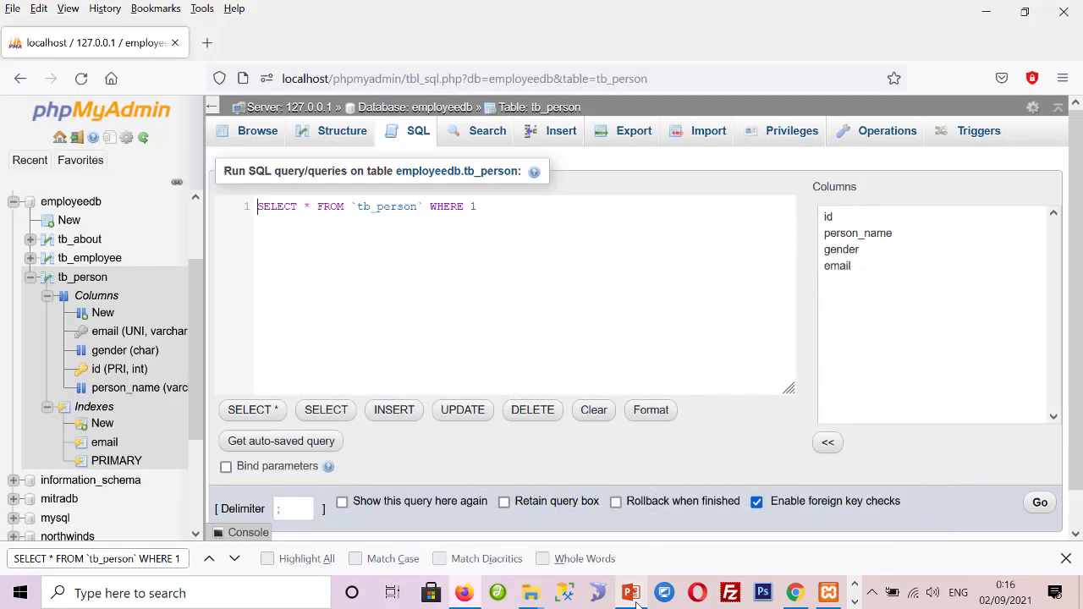
{"action": "left_click", "coordinate": [853, 601]}
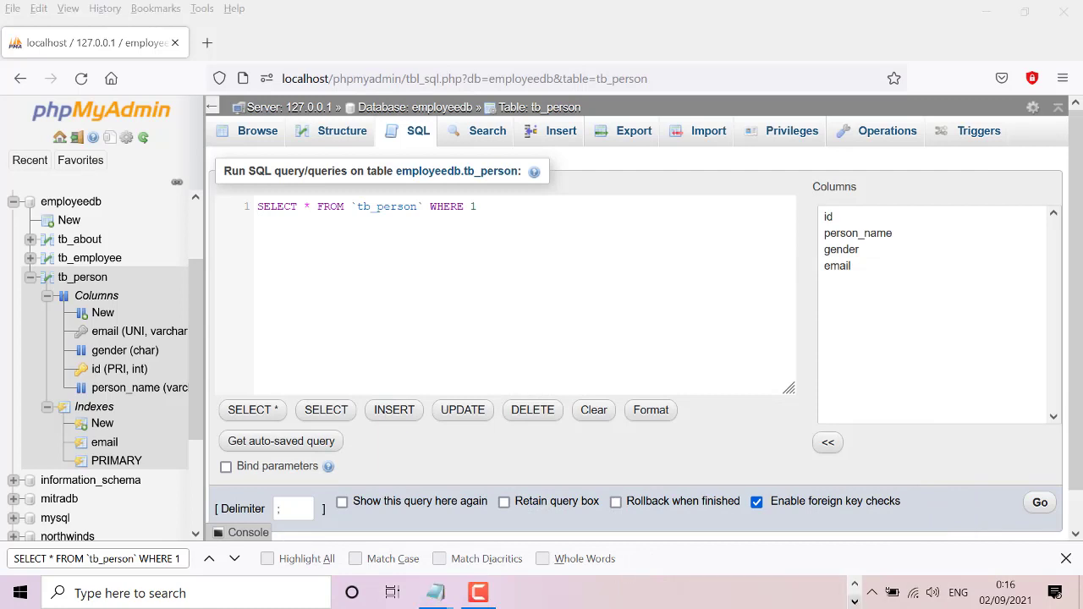
{"action": "left_click", "coordinate": [478, 592]}
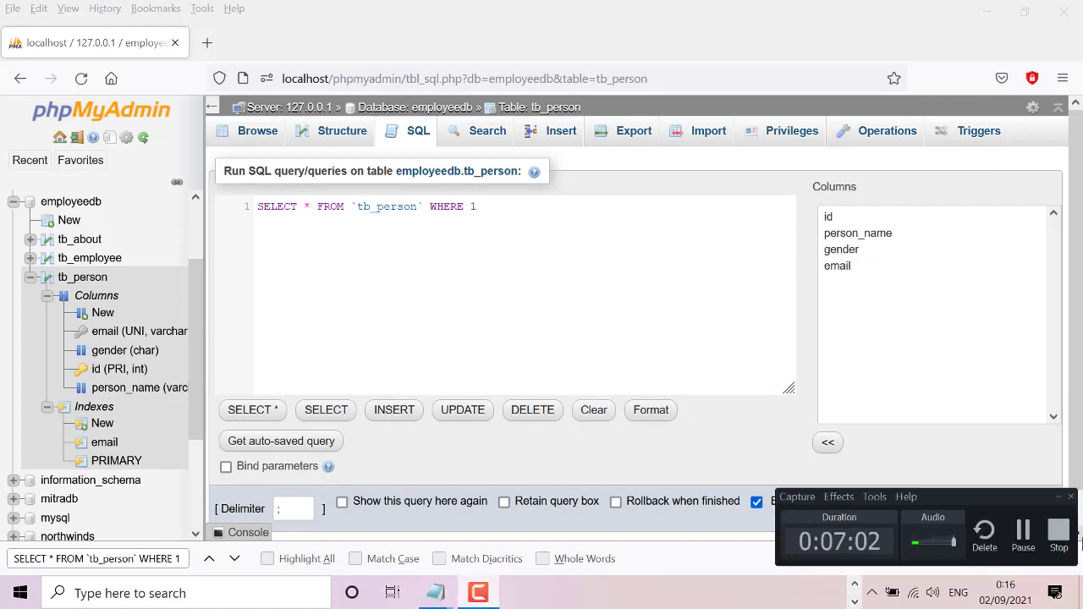